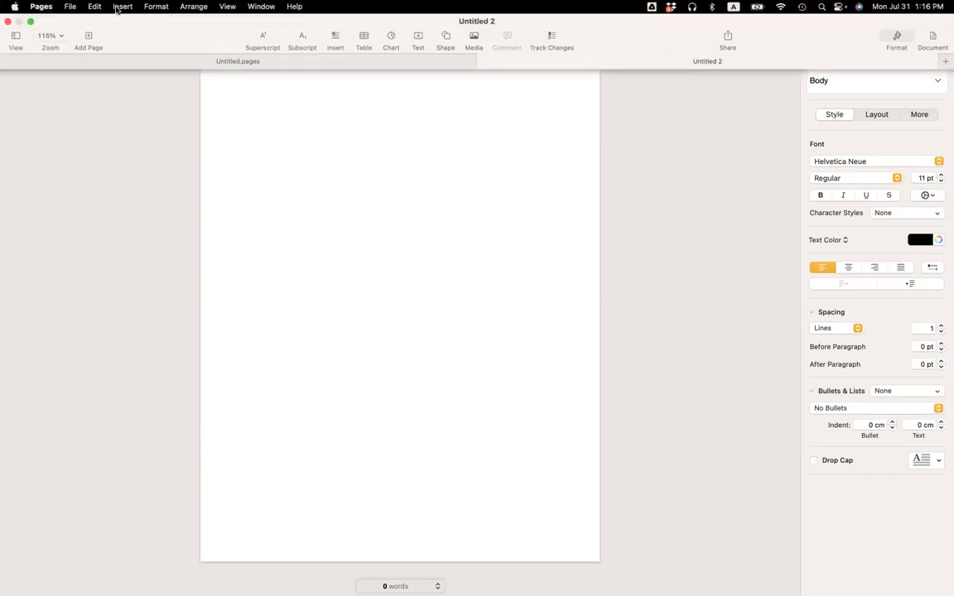
# - Insert a plain table and trim it to 2 rows × 3 columns by deleting rows 3–5 and column D
pyautogui.click(122, 7)
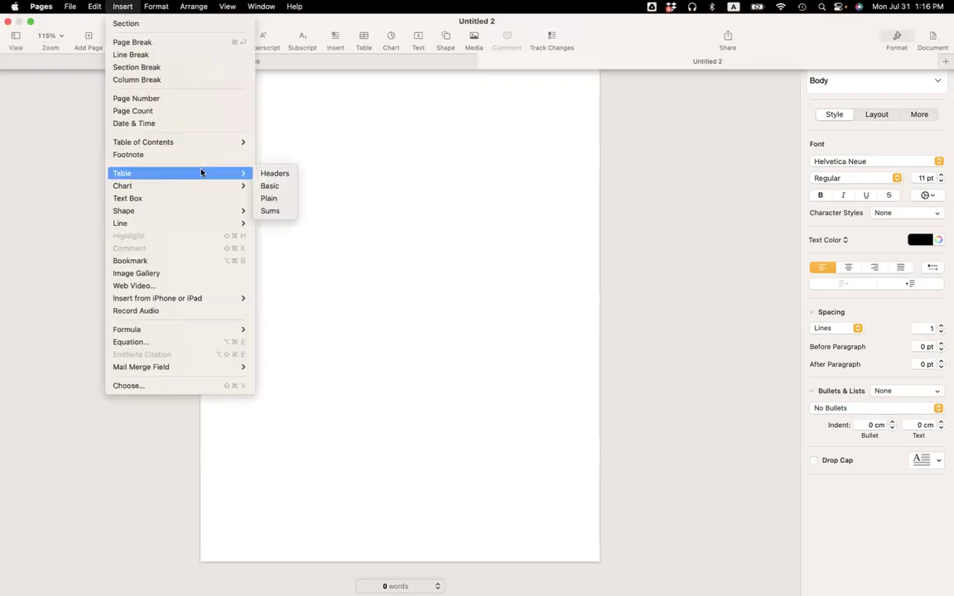
pyautogui.moveTo(166, 173)
pyautogui.click(278, 200)
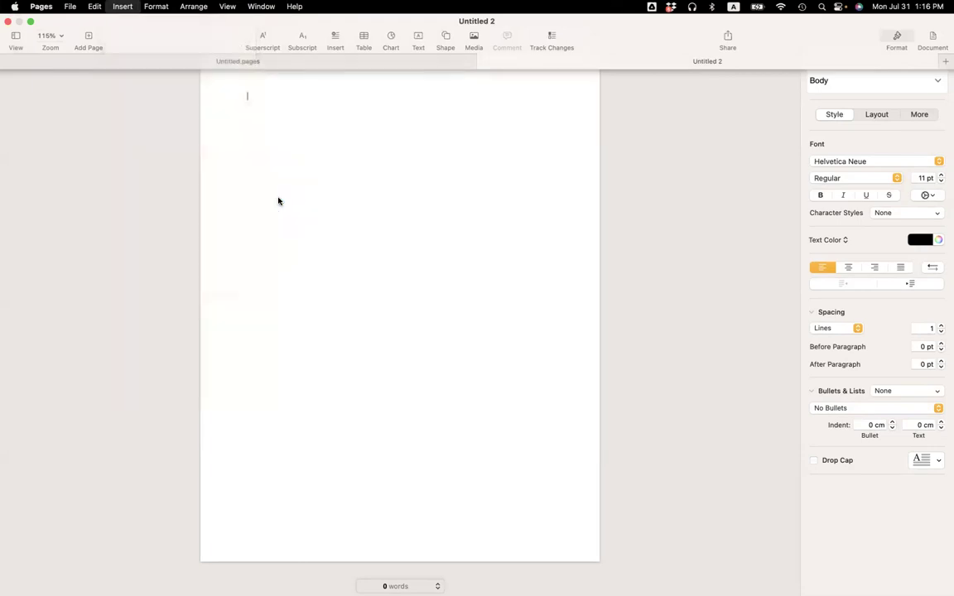
pyautogui.moveTo(236, 130); pyautogui.dragTo(236, 161)
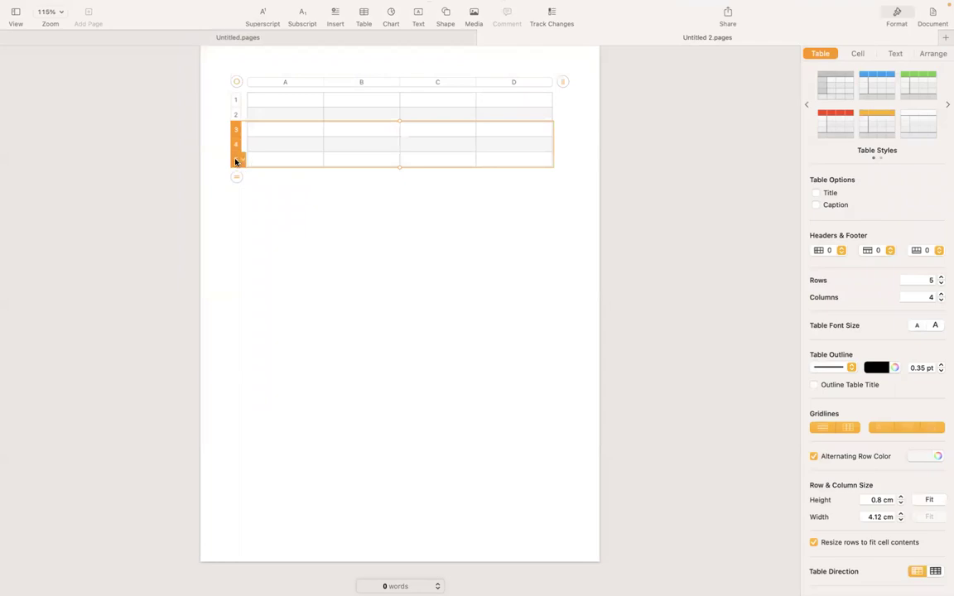
pyautogui.rightClick(236, 161)
pyautogui.click(305, 216)
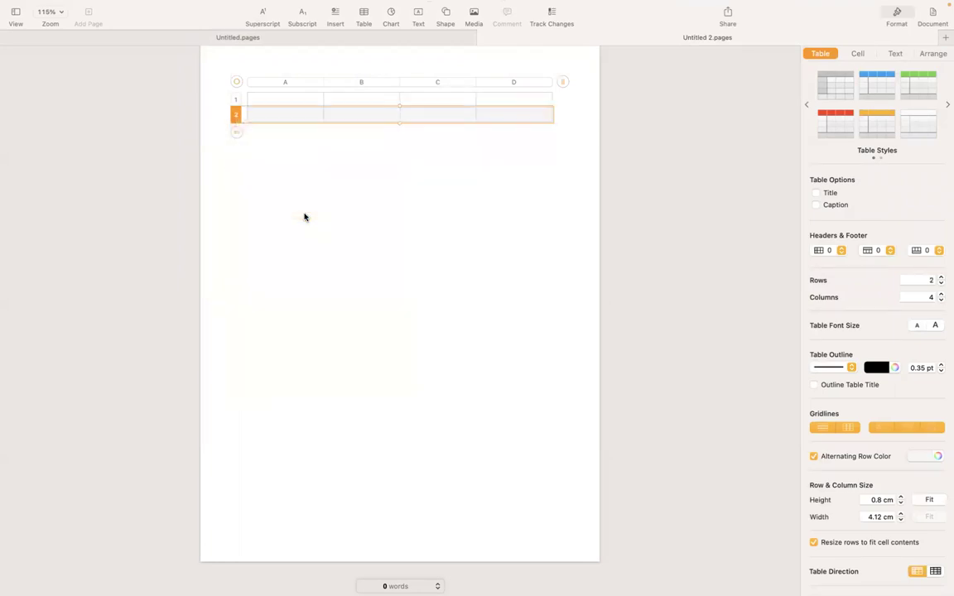
pyautogui.click(497, 82)
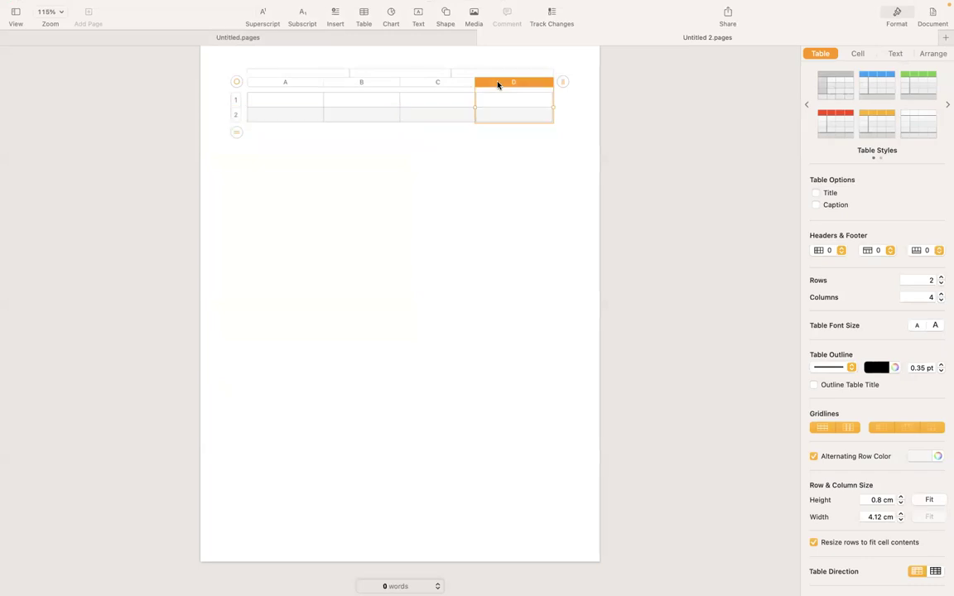
pyautogui.rightClick(497, 85)
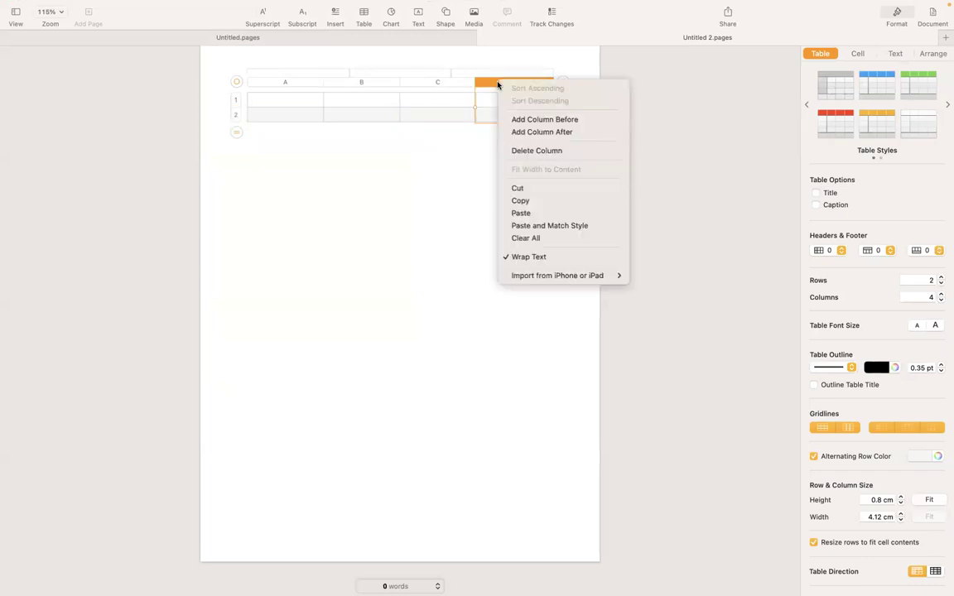
pyautogui.click(530, 154)
# - Turn off Alternating Row Color for the table
pyautogui.click(385, 176)
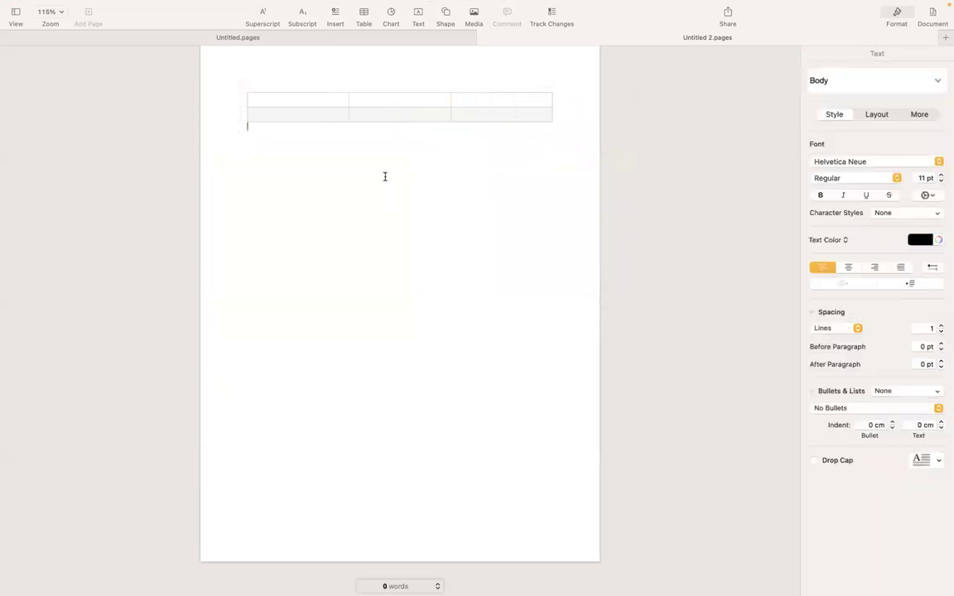
pyautogui.click(391, 114)
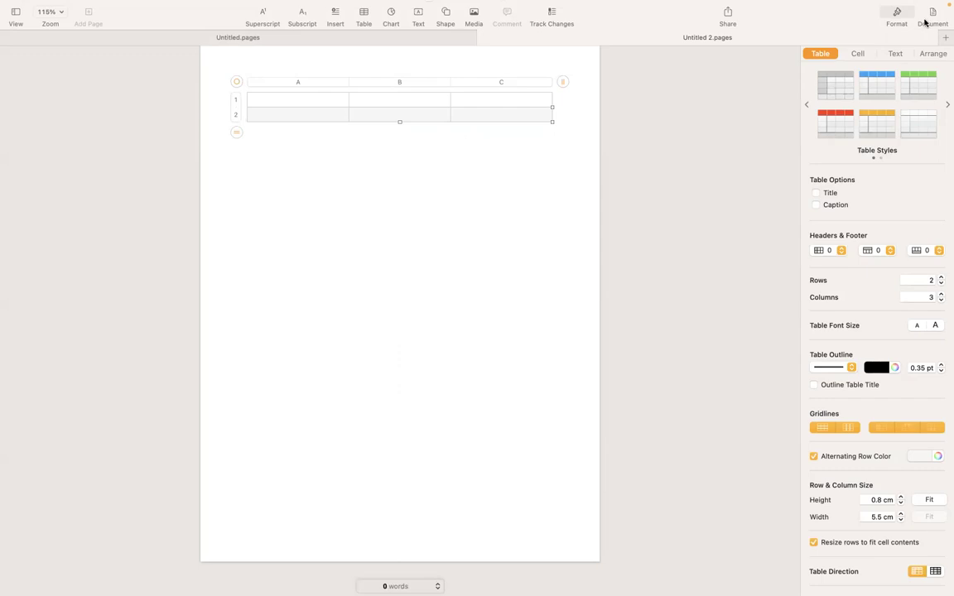
pyautogui.click(813, 456)
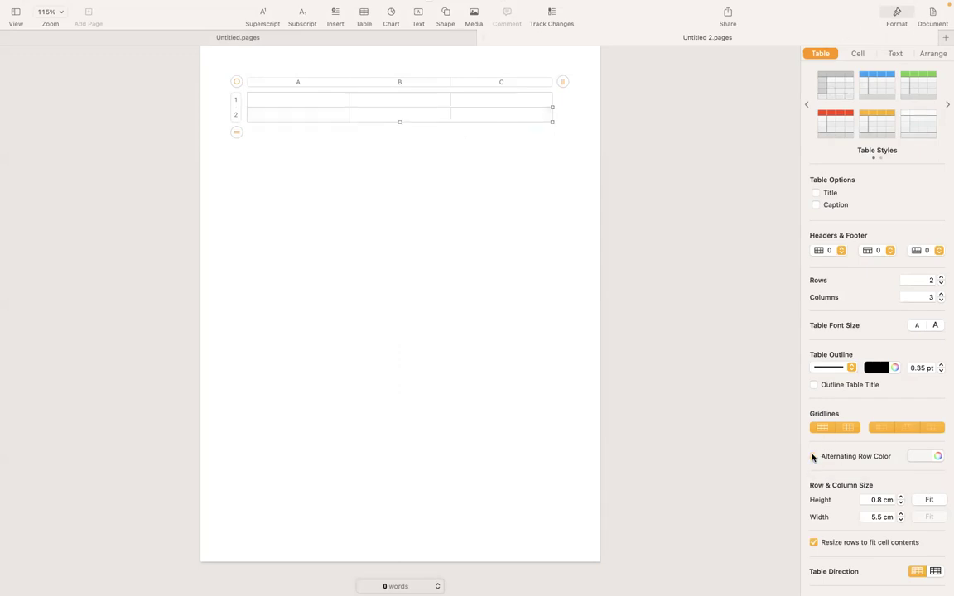
pyautogui.click(296, 205)
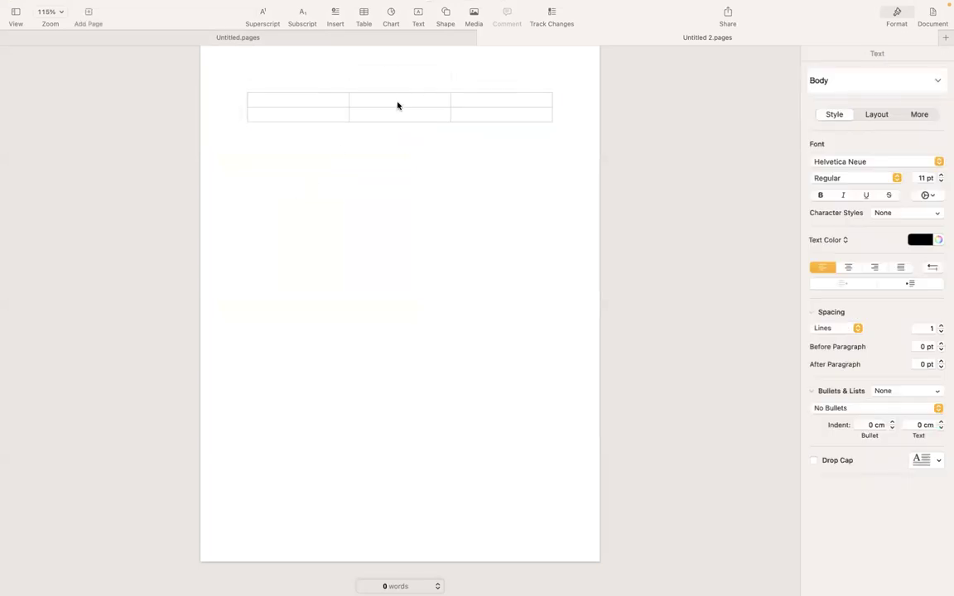
# - Enter 'Title' in cell B1
pyautogui.click(398, 105)
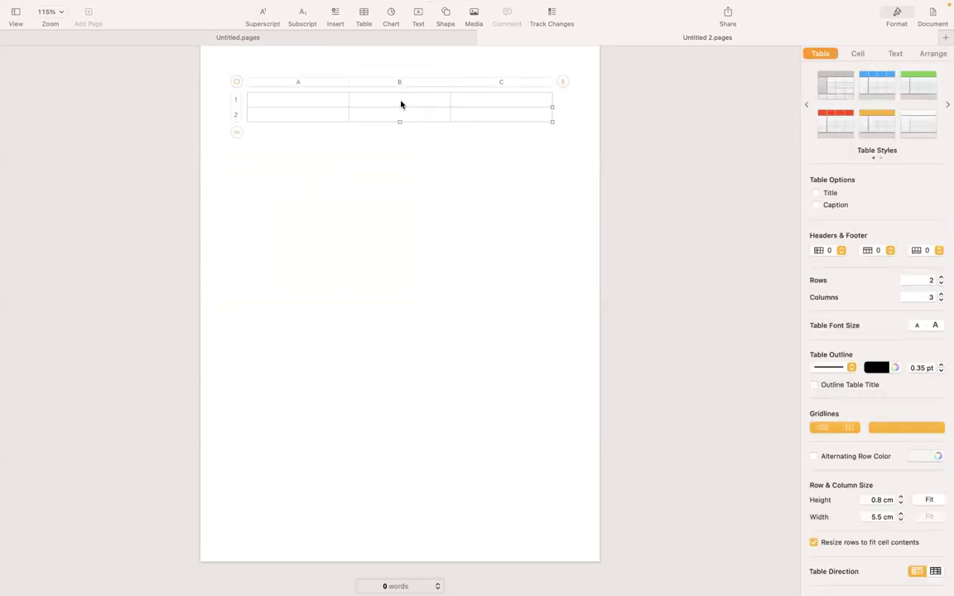
pyautogui.doubleClick(400, 100)
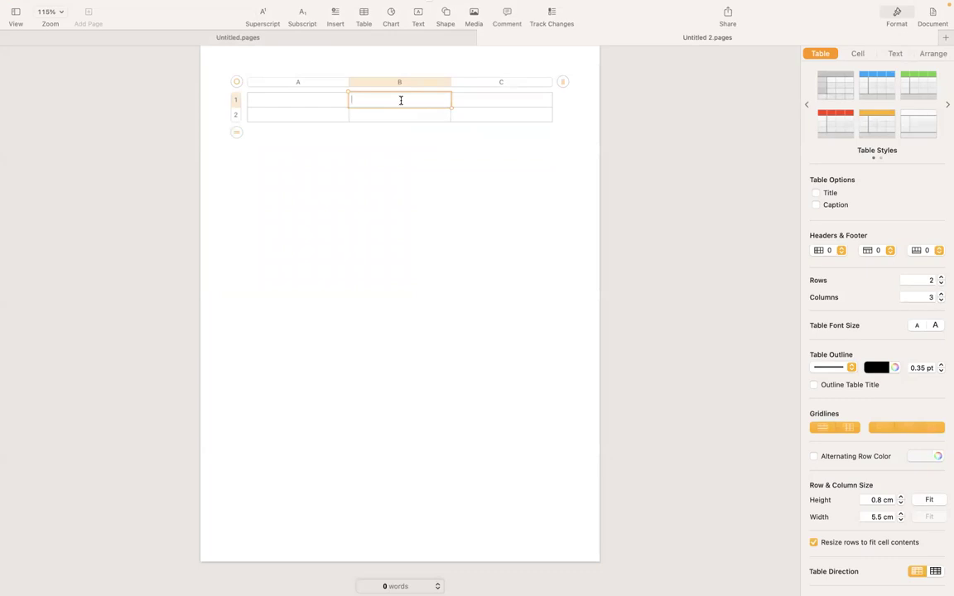
pyautogui.write('Title')
# - Center the title and set it to Condensed Black at 20 pt
pyautogui.click(896, 53)
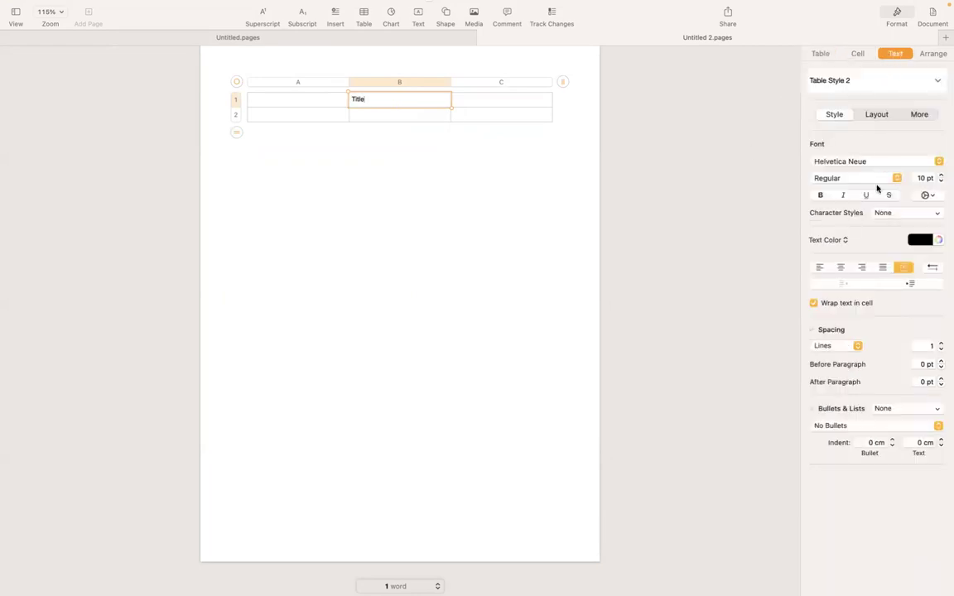
pyautogui.click(839, 268)
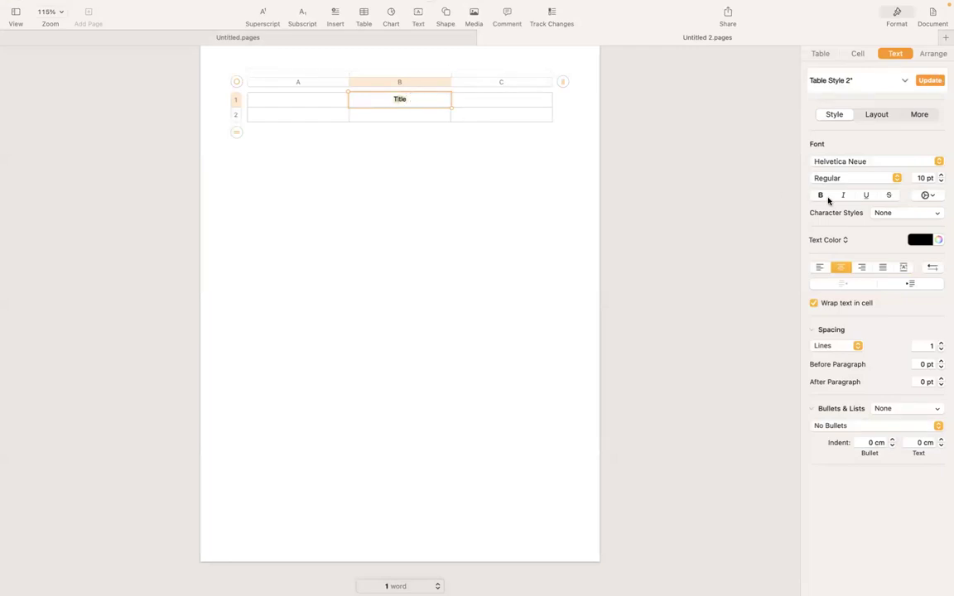
pyautogui.click(854, 177)
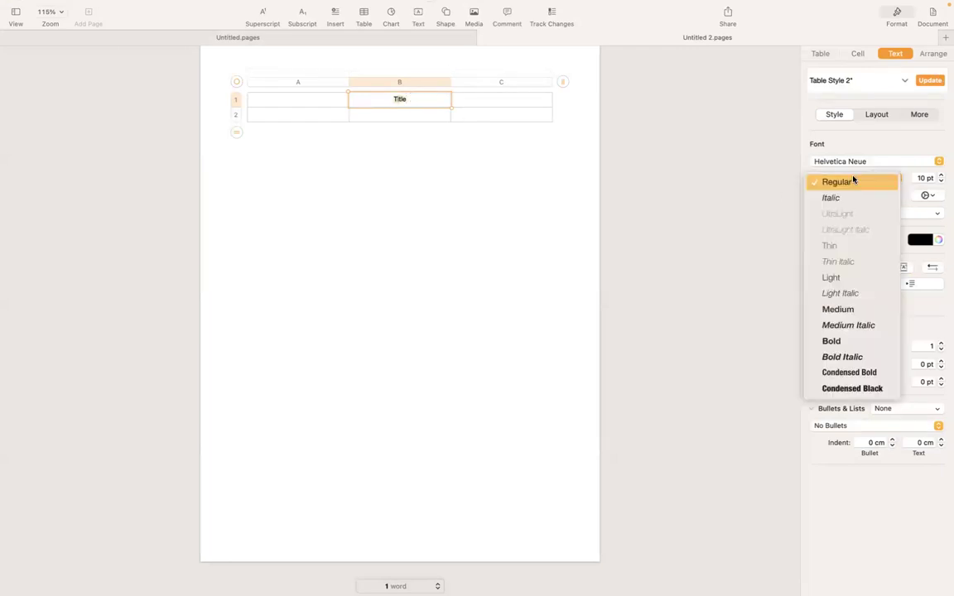
pyautogui.click(838, 395)
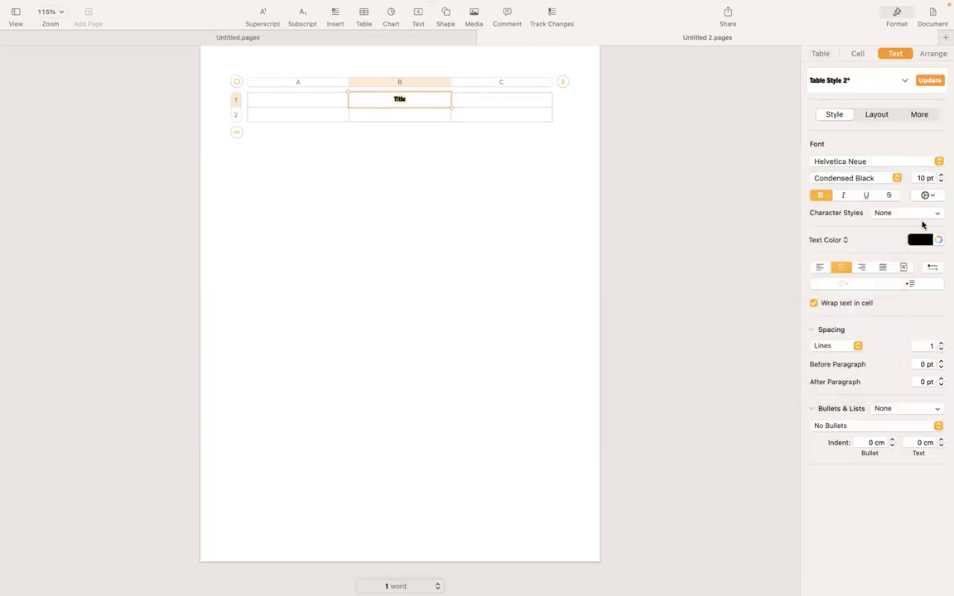
pyautogui.click(921, 178)
pyautogui.doubleClick(921, 178)
pyautogui.write('20')
pyautogui.press('Return')
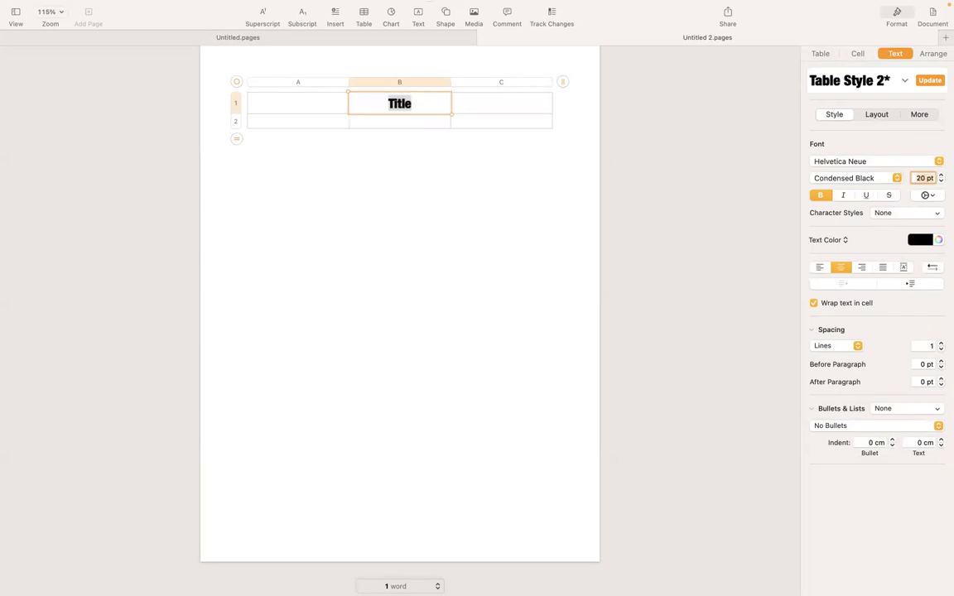
# - Enter 'Subtitle' in cell B2 and center it
pyautogui.click(421, 122)
pyautogui.write('S')
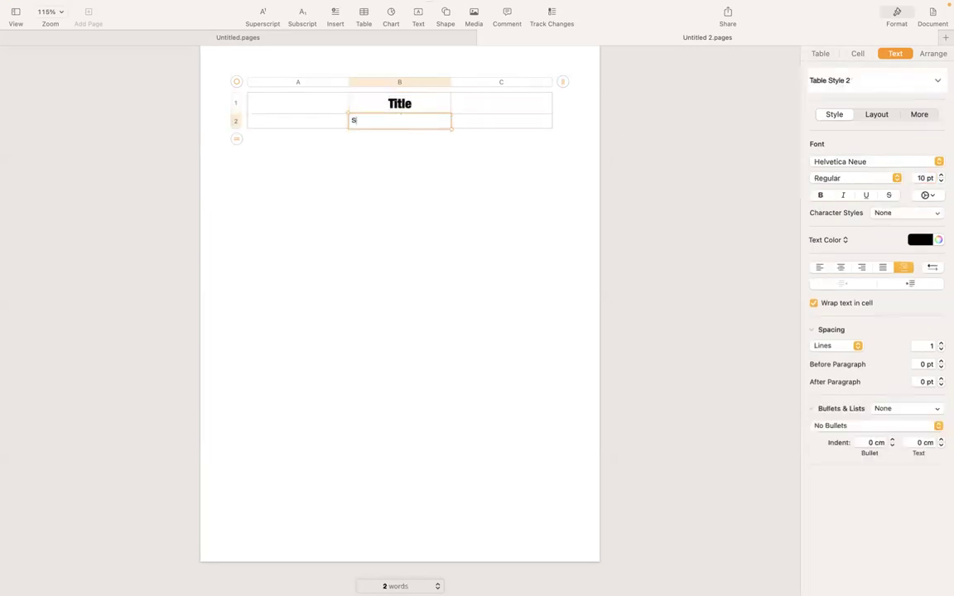
pyautogui.write('ubtitle')
pyautogui.click(841, 267)
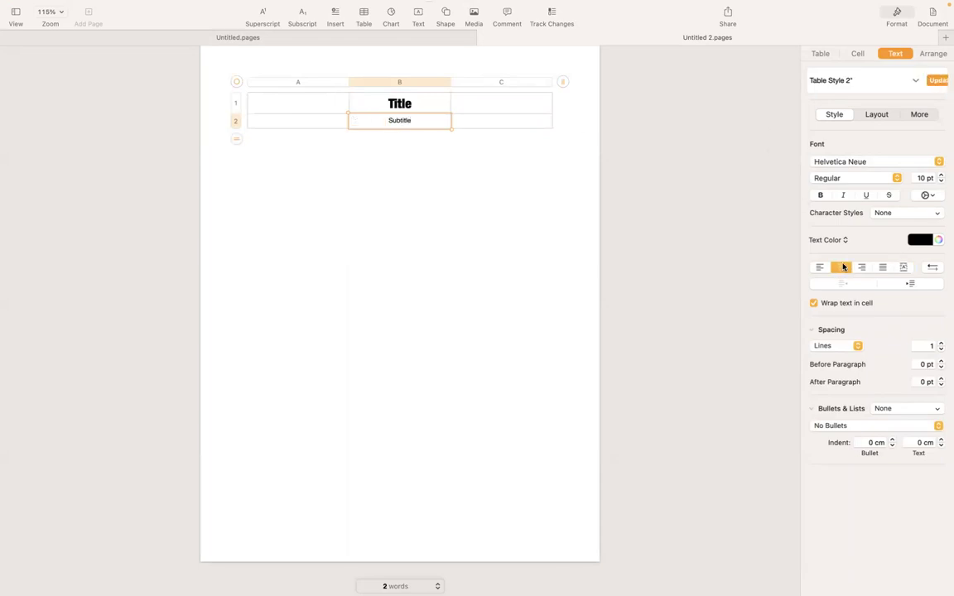
# - Make the subtitle Bold at 14 pt
pyautogui.doubleClick(399, 120)
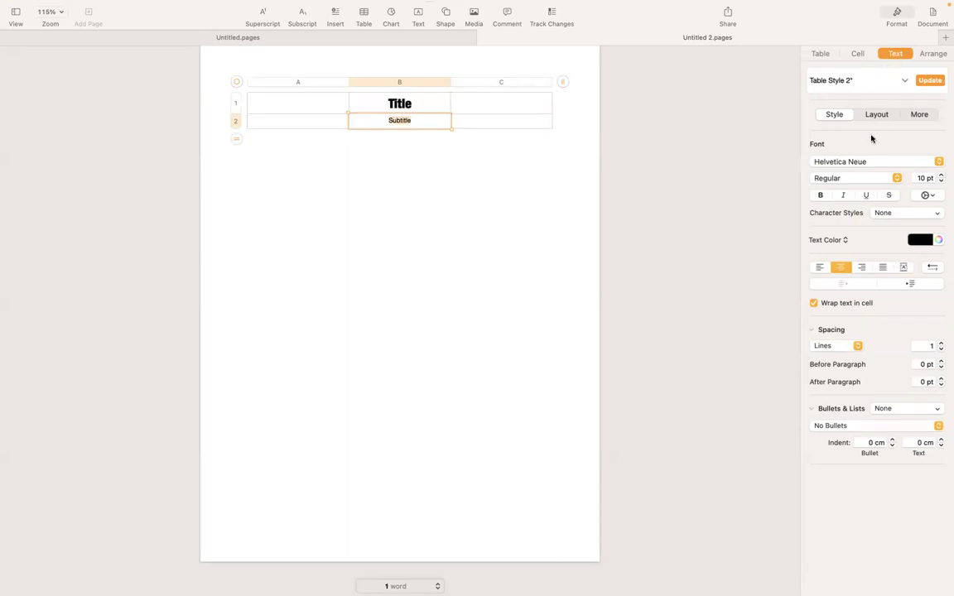
pyautogui.click(852, 179)
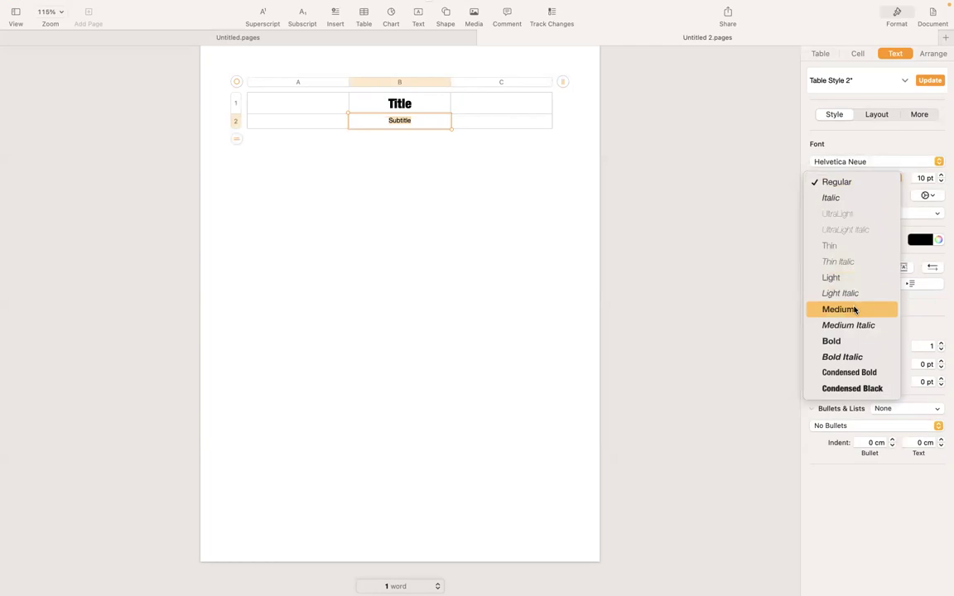
pyautogui.click(843, 341)
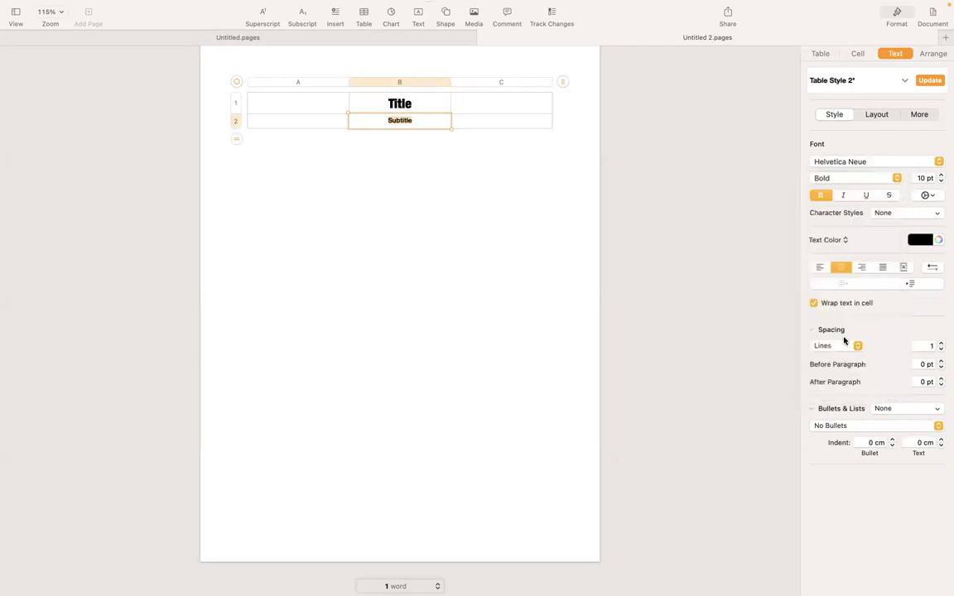
pyautogui.click(919, 178)
pyautogui.write('14')
pyautogui.press('Return')
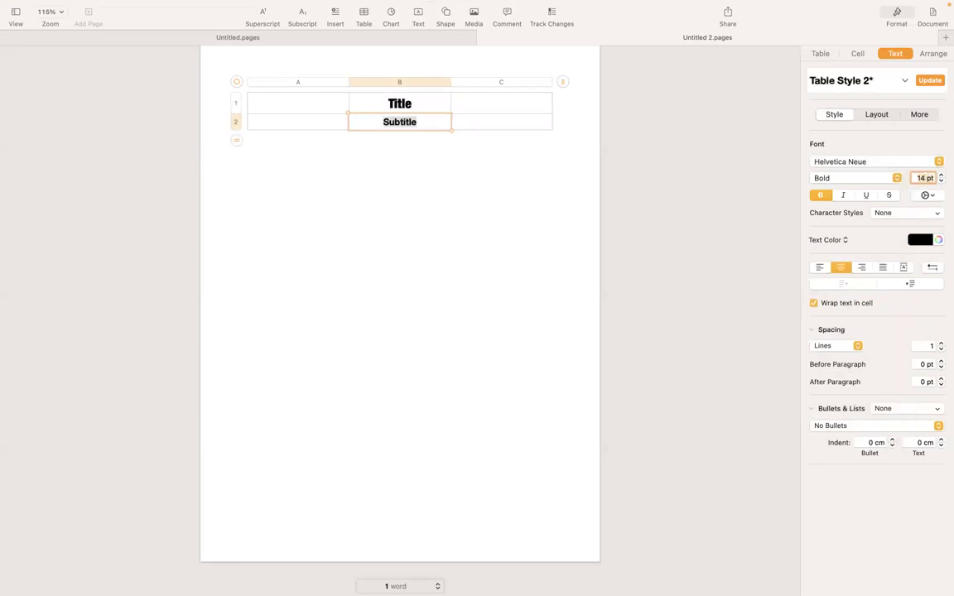
pyautogui.click(495, 105)
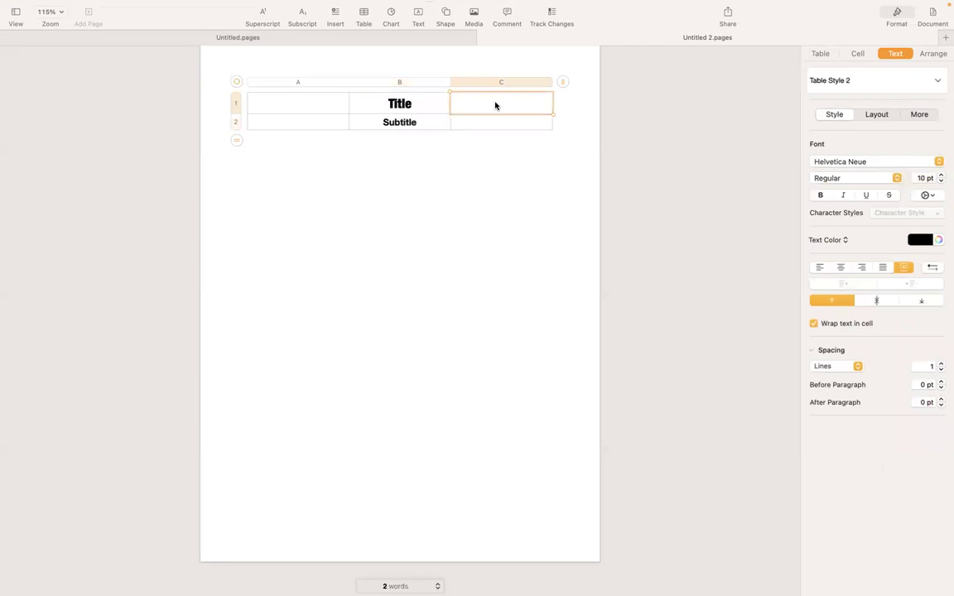
# - Enter 'Name' in cell C1, right-aligned and aligned to the cell bottom
pyautogui.write('Name')
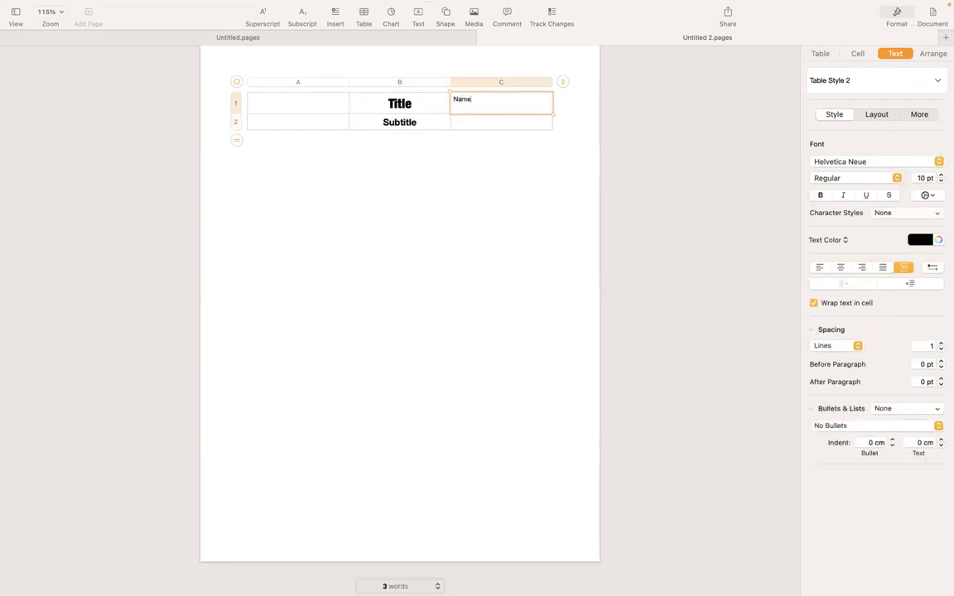
pyautogui.click(862, 266)
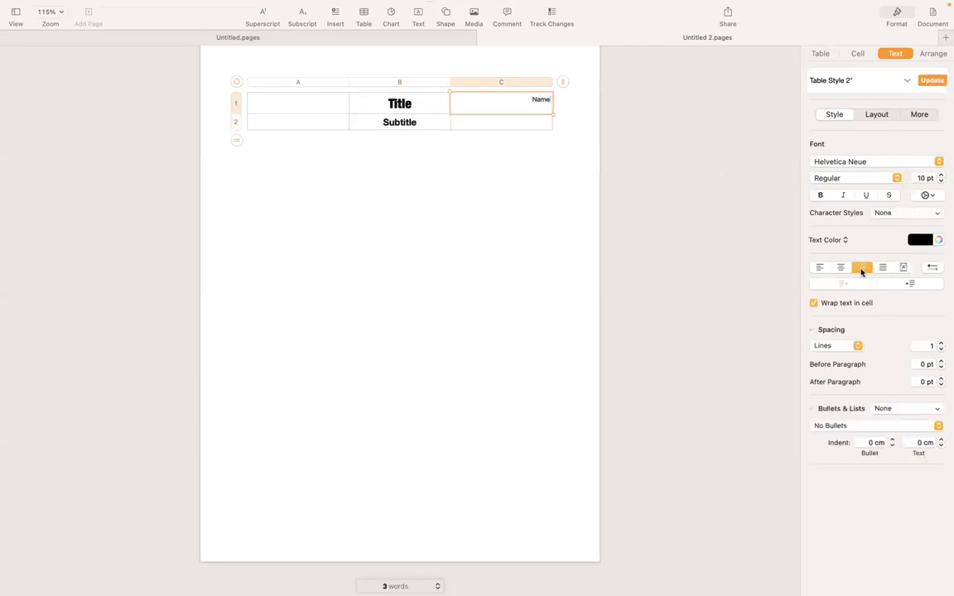
pyautogui.click(529, 143)
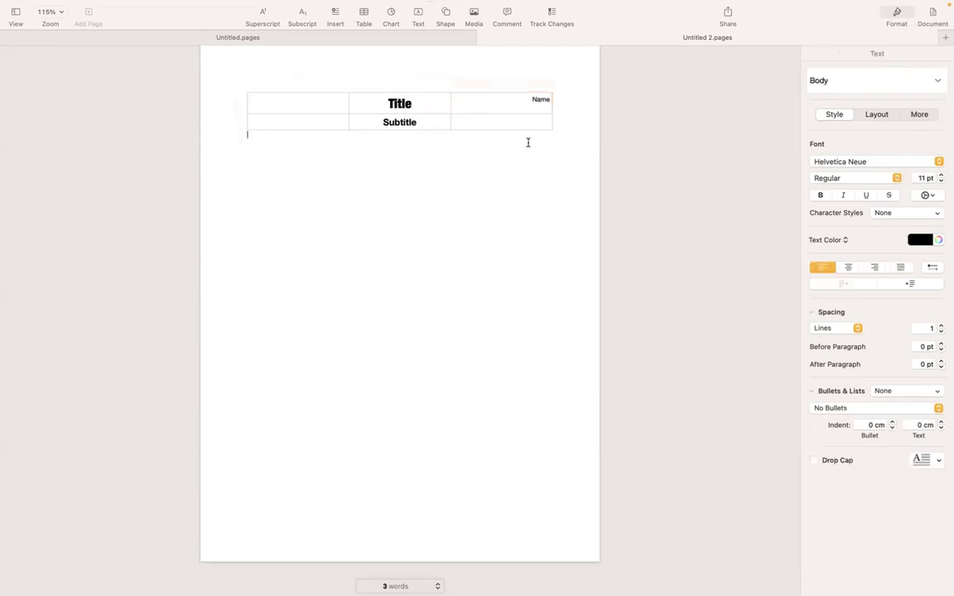
pyautogui.click(520, 112)
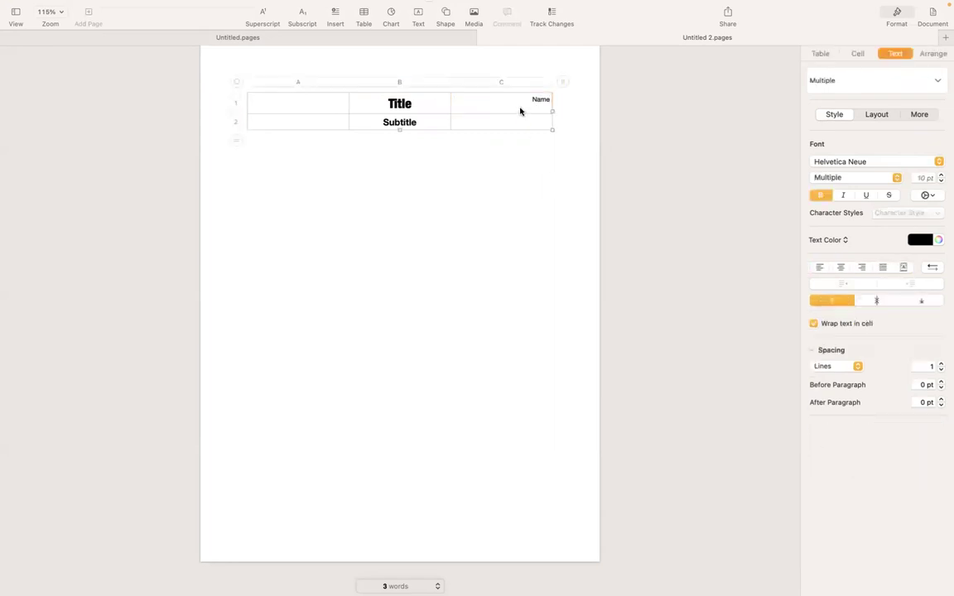
pyautogui.click(521, 112)
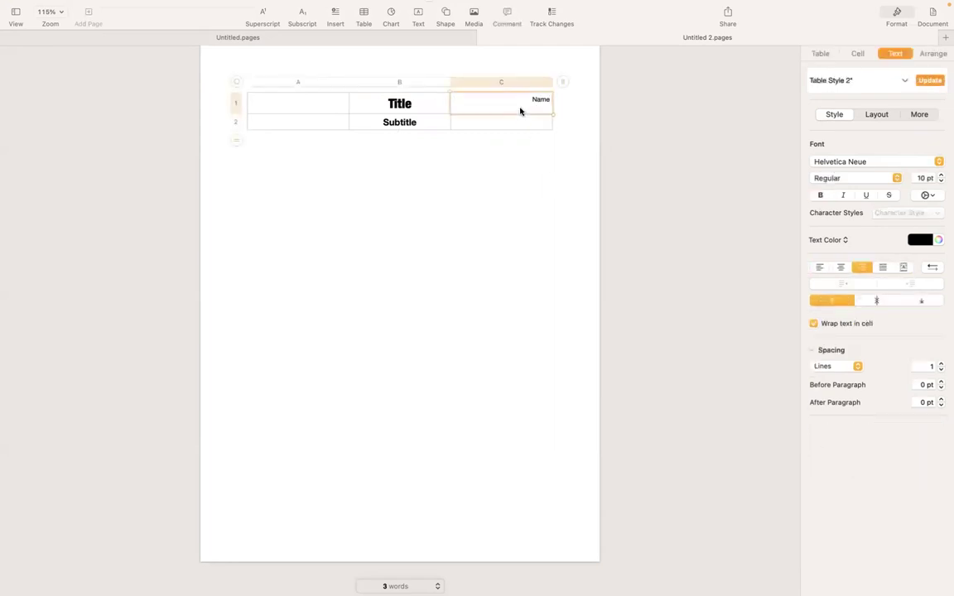
pyautogui.click(921, 301)
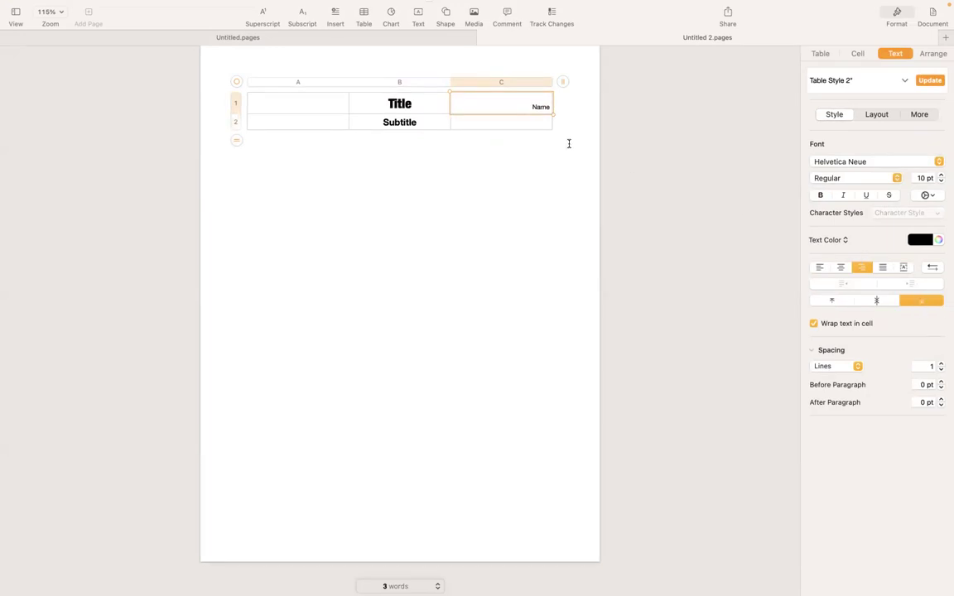
# - Enter 'Email' in cell C2, right-aligned
pyautogui.click(513, 124)
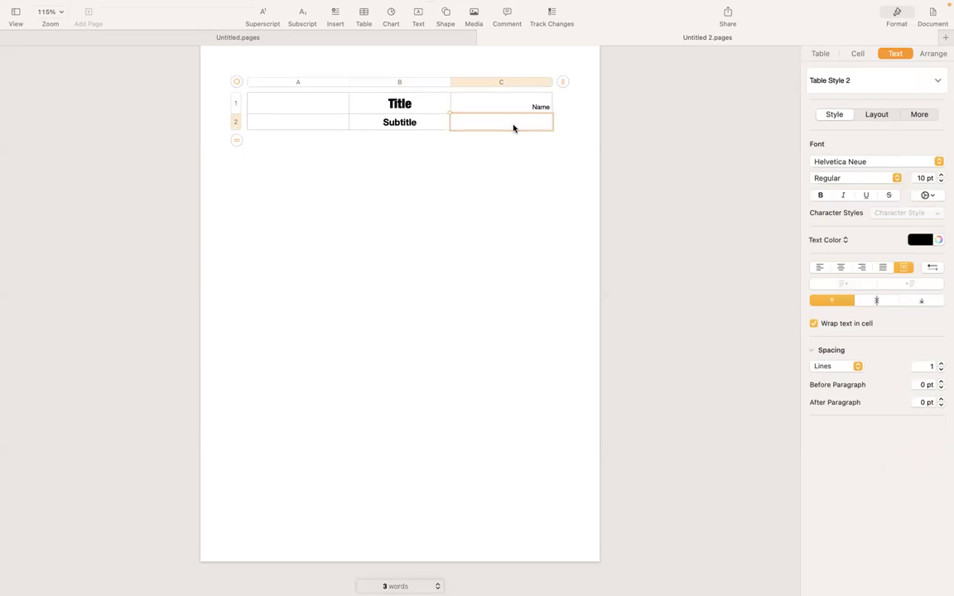
pyautogui.write('Email')
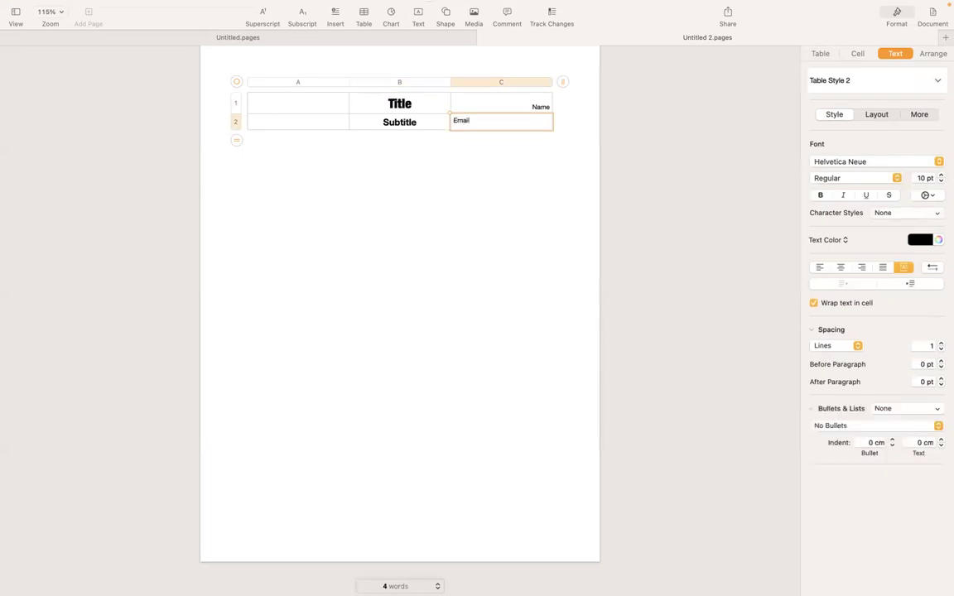
pyautogui.click(862, 266)
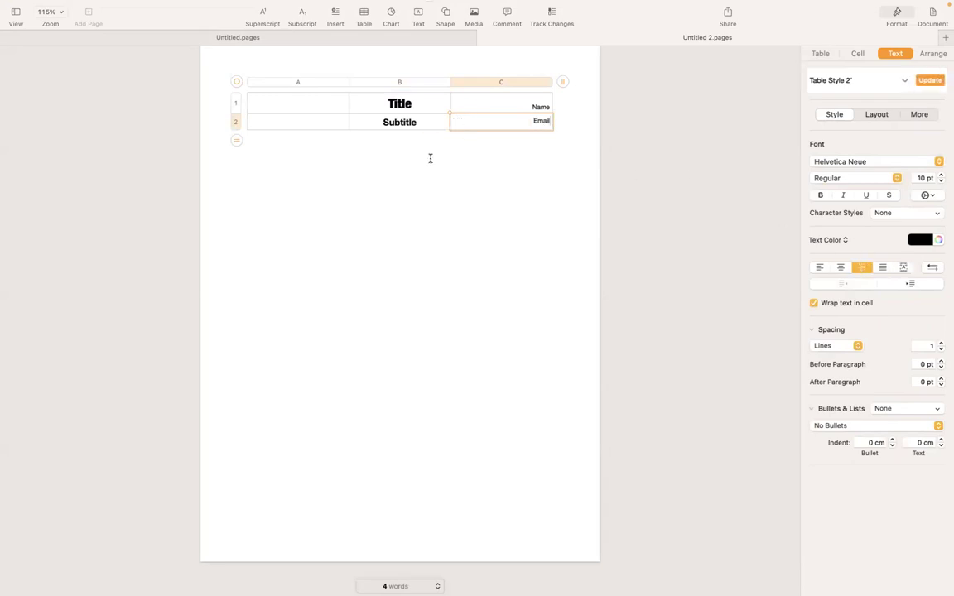
# - Type 'Company name' into cell A2 and finish editing the table
pyautogui.click(315, 123)
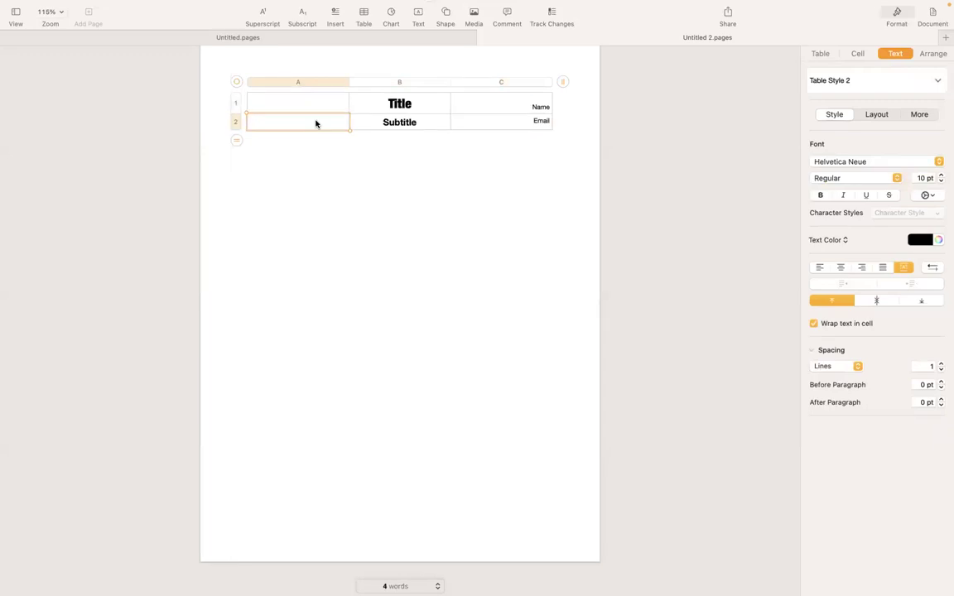
pyautogui.write('Com')
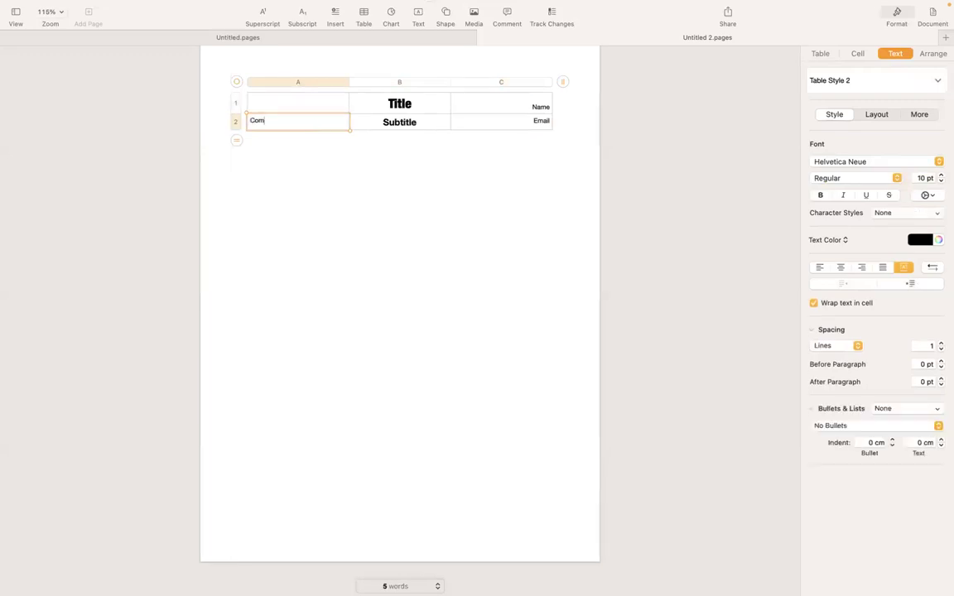
pyautogui.write('pany name')
pyautogui.click(298, 102)
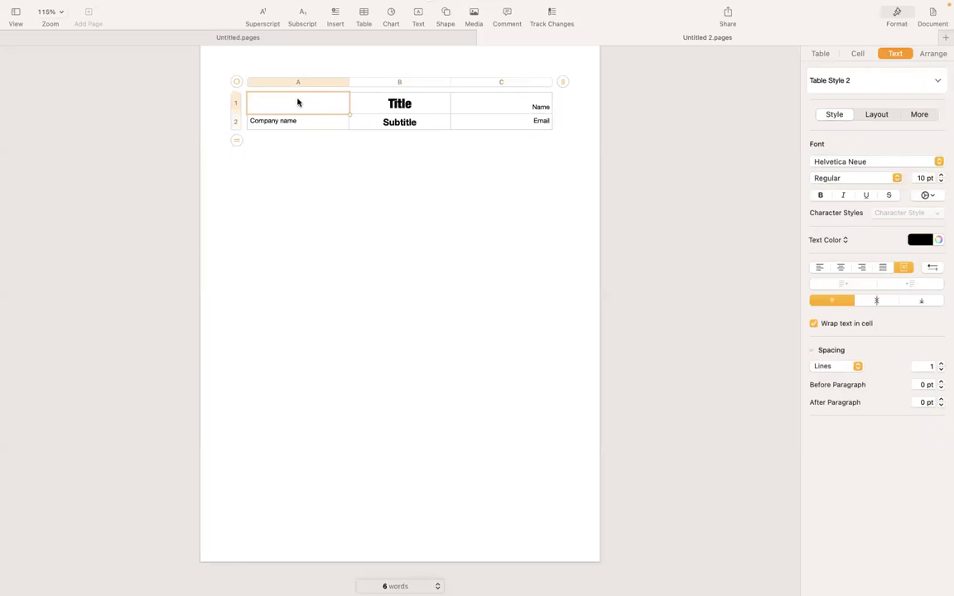
pyautogui.click(329, 179)
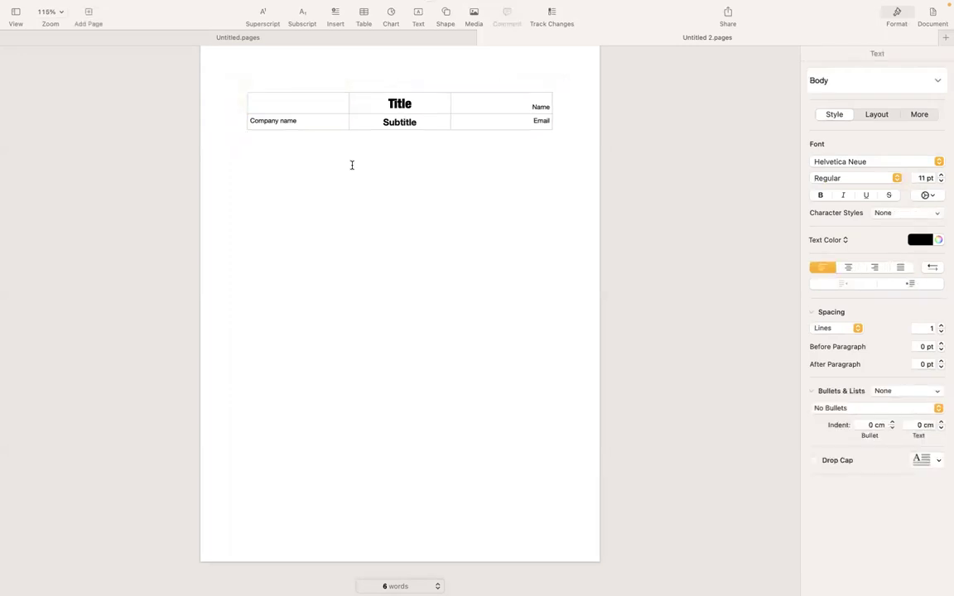
# - Insert the Atom shape from the Science library and shrink it to about 1 cm across
pyautogui.click(445, 15)
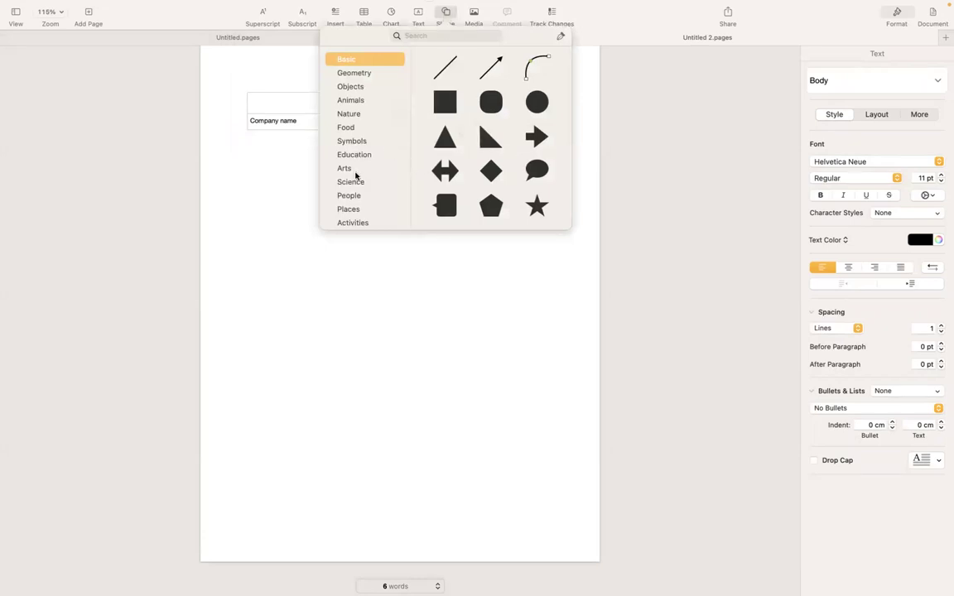
pyautogui.click(351, 181)
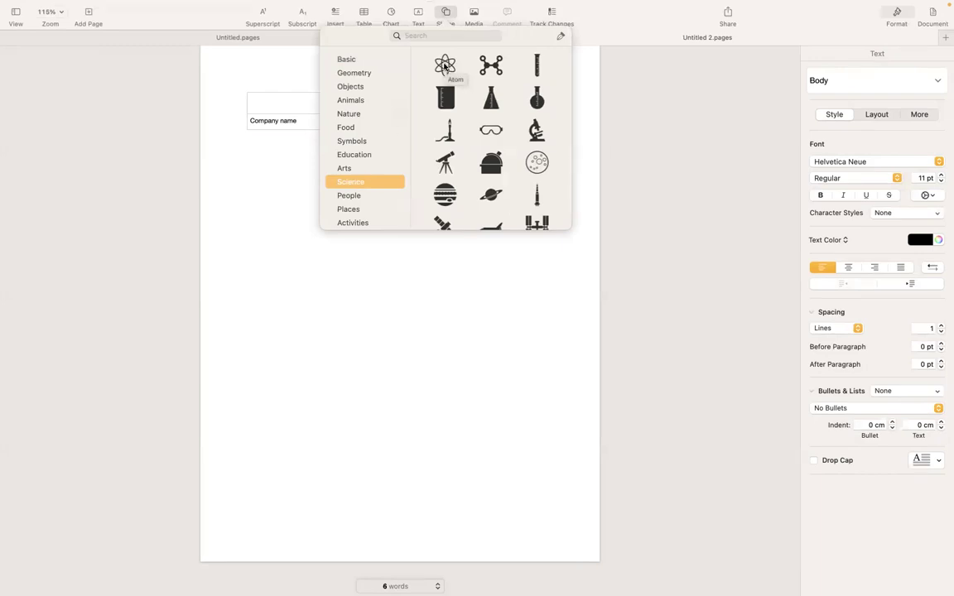
pyautogui.click(445, 67)
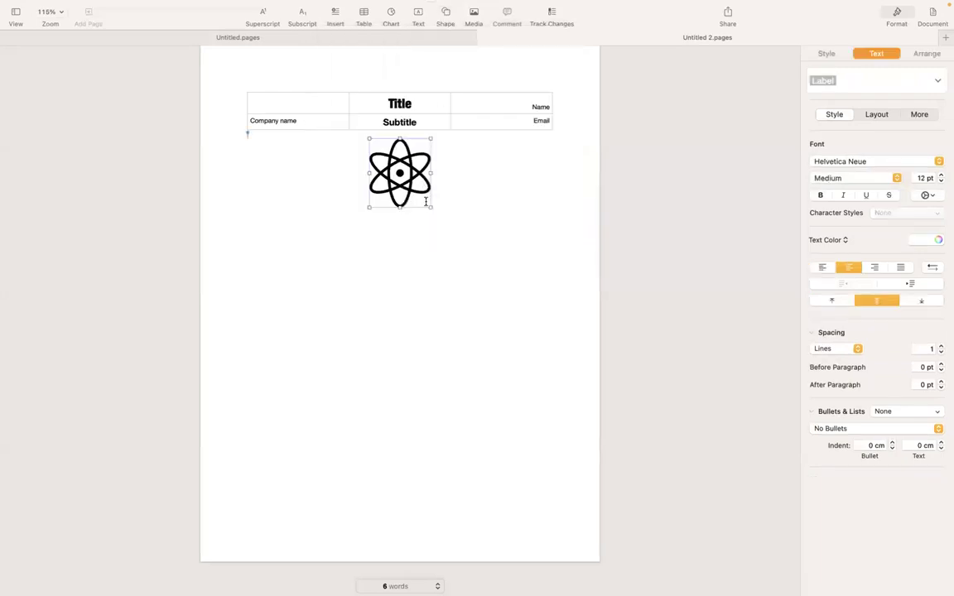
pyautogui.moveTo(431, 207); pyautogui.dragTo(386, 156)
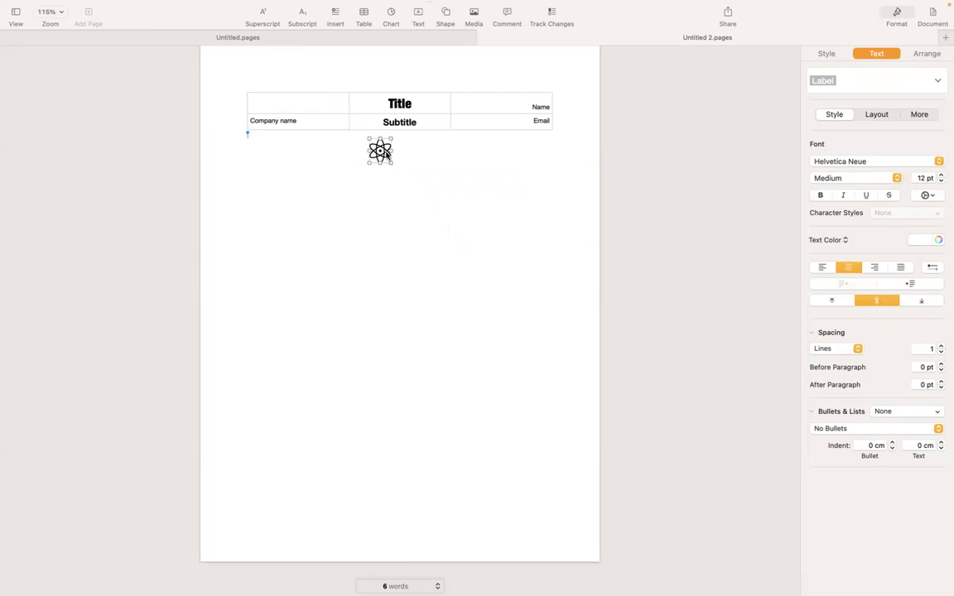
# - Cut the atom shape and paste it into cell A1 of the header table
pyautogui.rightClick(385, 154)
pyautogui.click(417, 222)
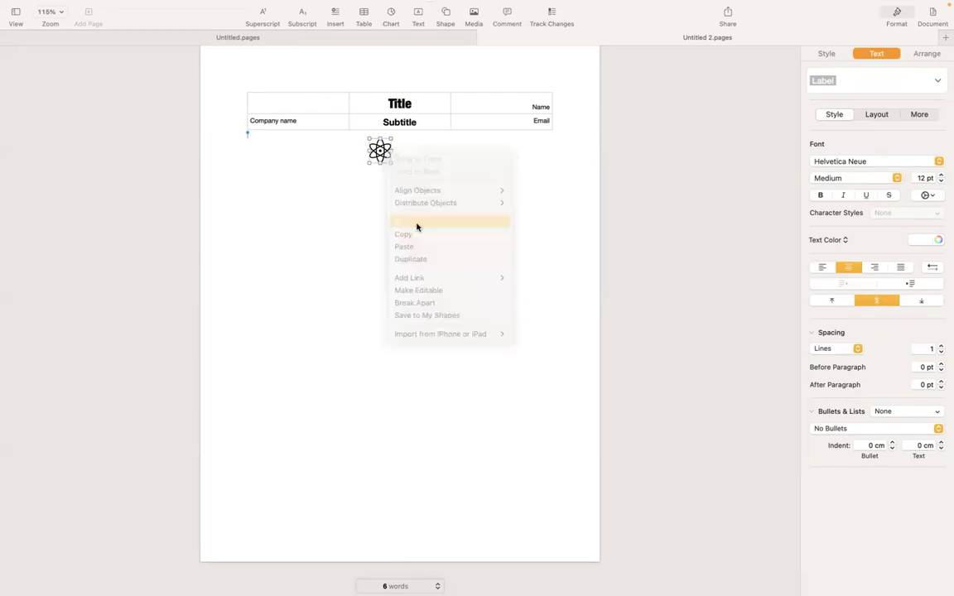
pyautogui.click(310, 103)
pyautogui.rightClick(310, 102)
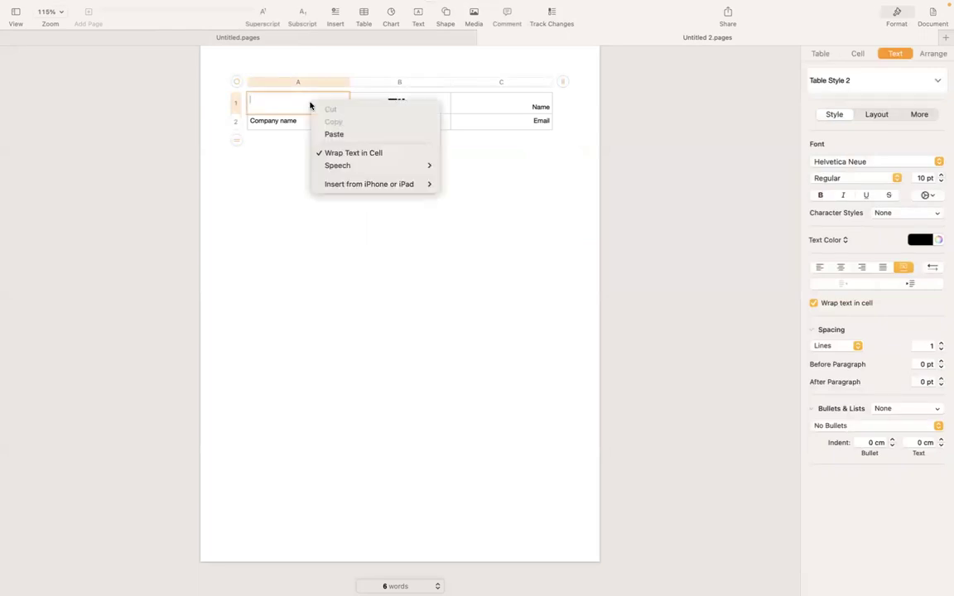
pyautogui.click(330, 136)
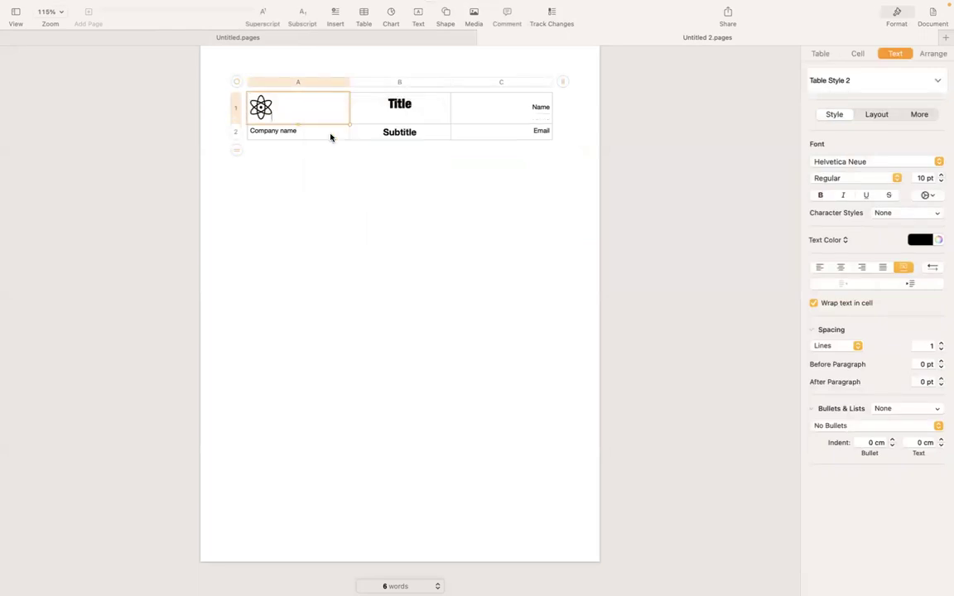
pyautogui.click(360, 213)
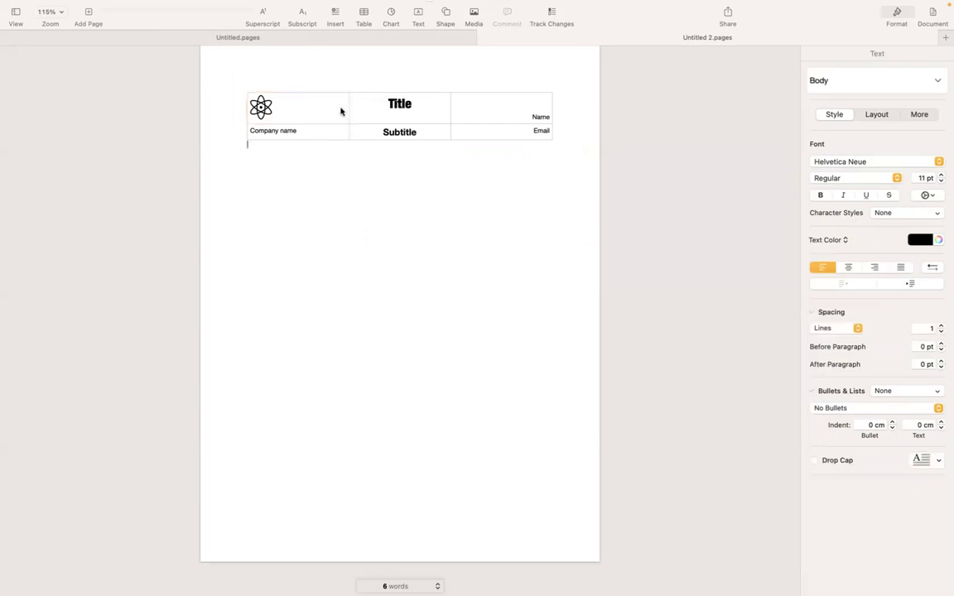
# - Change the header table's text wrap from Inline with Text to None
pyautogui.click(340, 111)
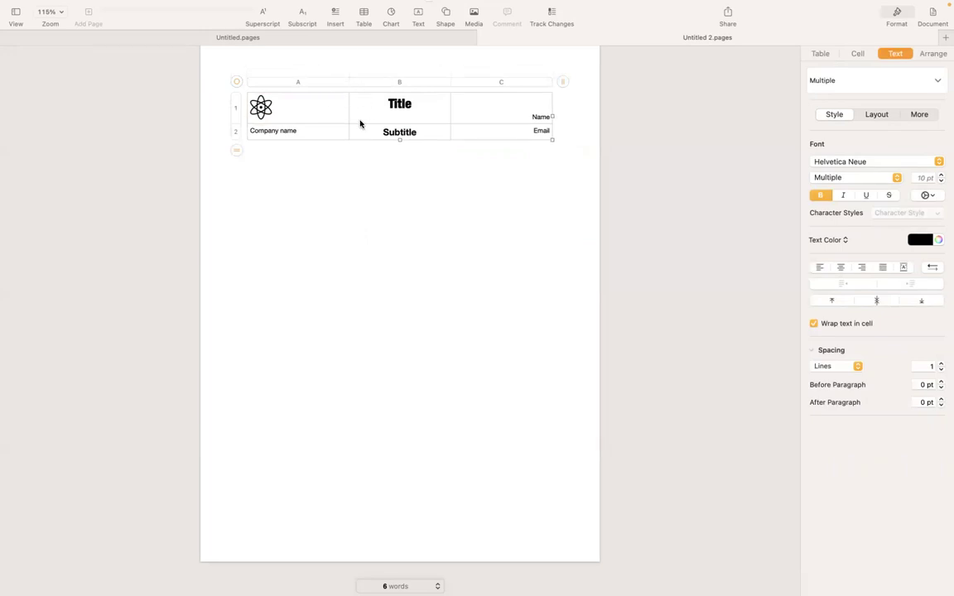
pyautogui.click(349, 174)
pyautogui.click(353, 122)
pyautogui.click(377, 157)
pyautogui.click(369, 135)
pyautogui.click(930, 54)
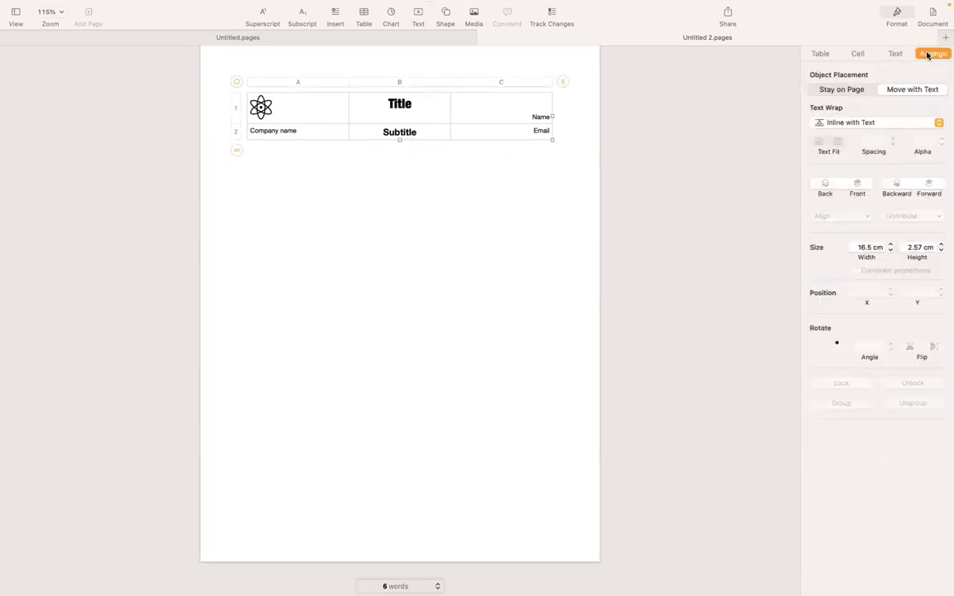
pyautogui.click(828, 122)
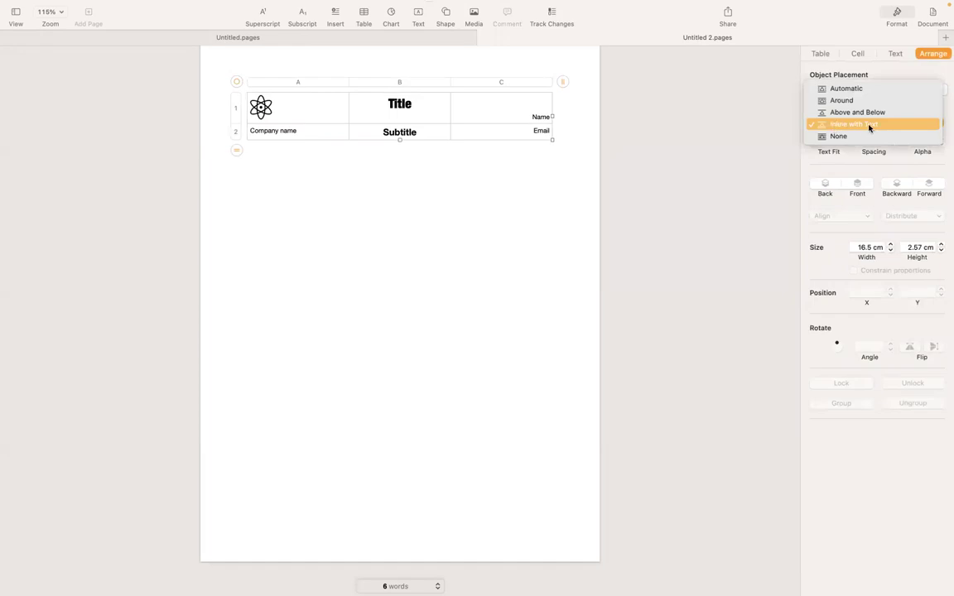
pyautogui.click(833, 137)
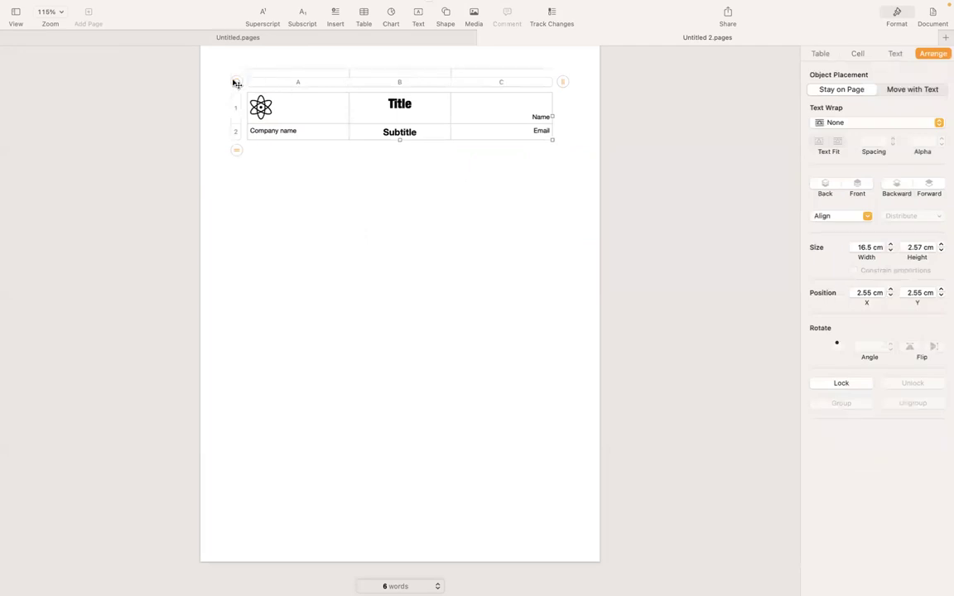
# - Drag the header table up to the page's top edge, at Y 0.88 cm
pyautogui.moveTo(236, 84); pyautogui.dragTo(239, 43)
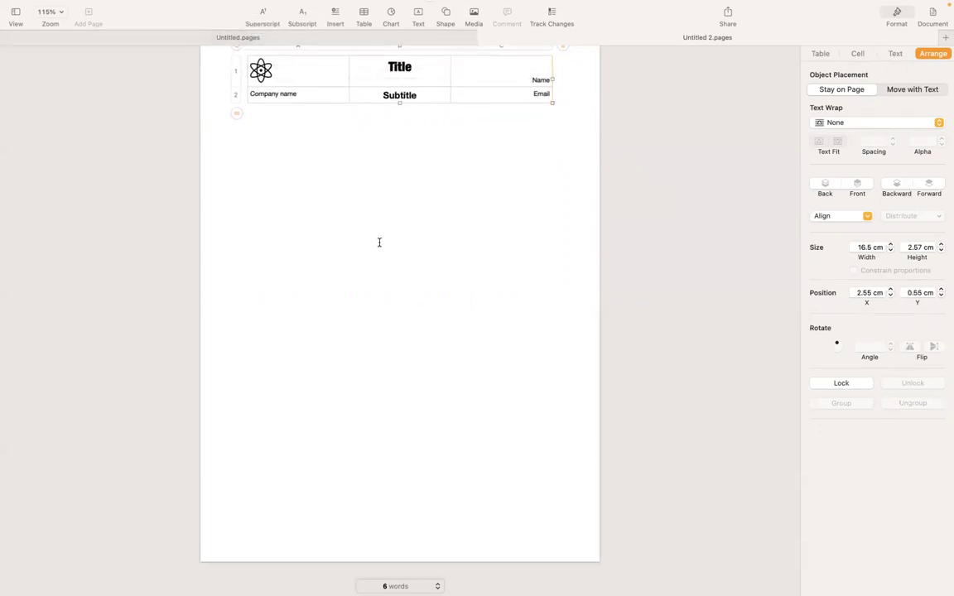
pyautogui.scroll(-3, 380, 250)
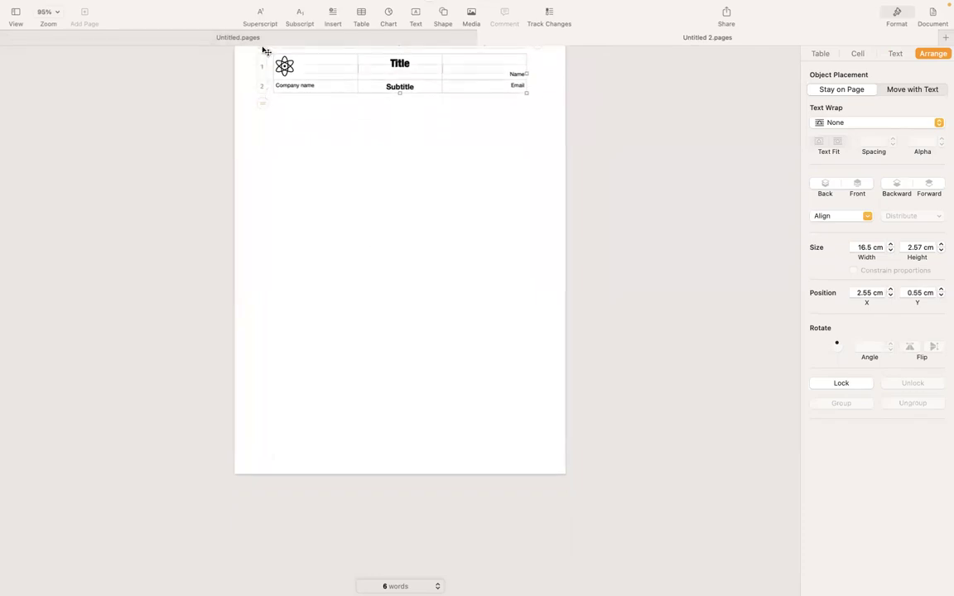
pyautogui.moveTo(266, 51); pyautogui.dragTo(267, 56)
pyautogui.scroll(-3, 440, 351)
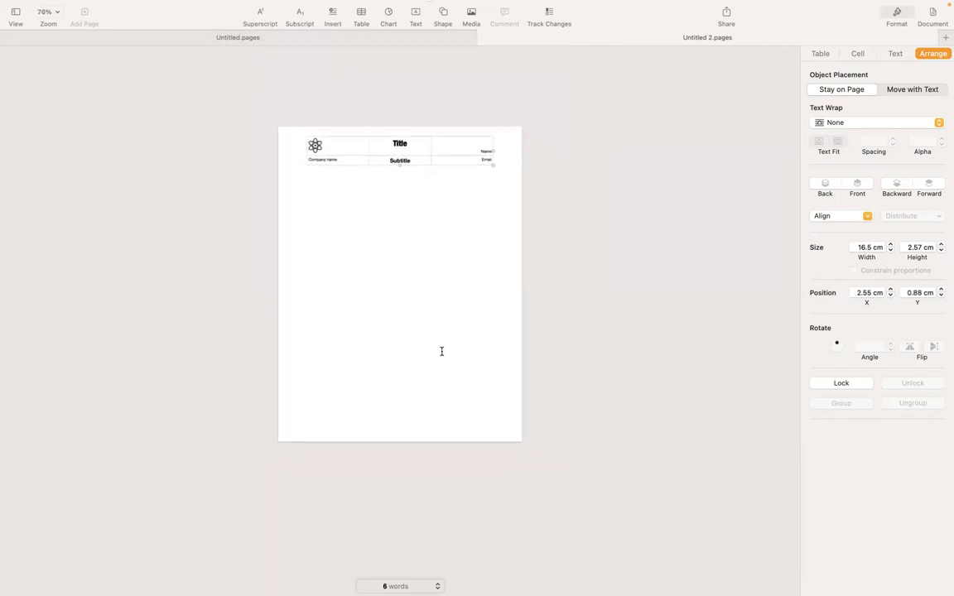
pyautogui.scroll(-3, 441, 352)
pyautogui.scroll(3, 405, 164)
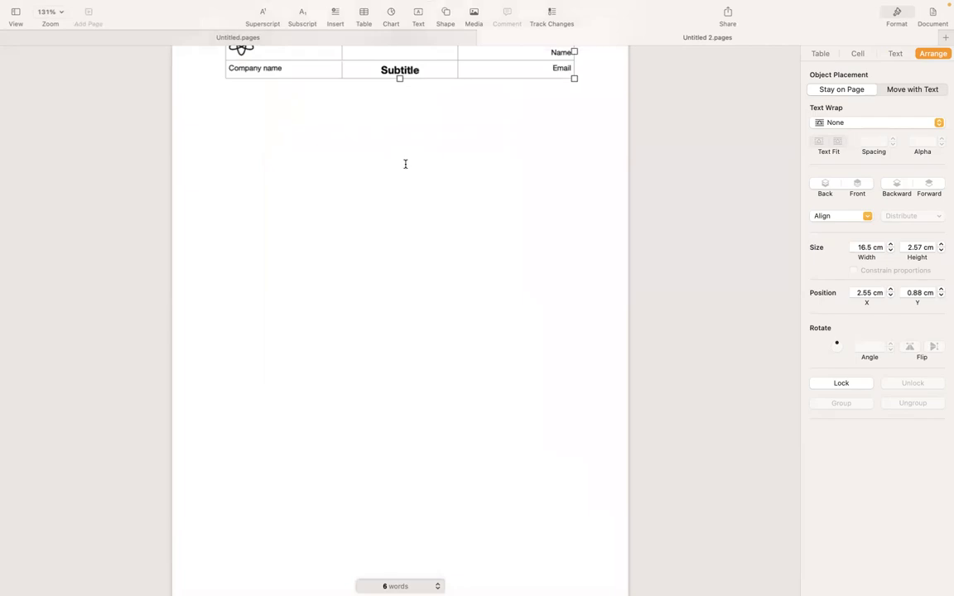
pyautogui.scroll(2, 405, 164)
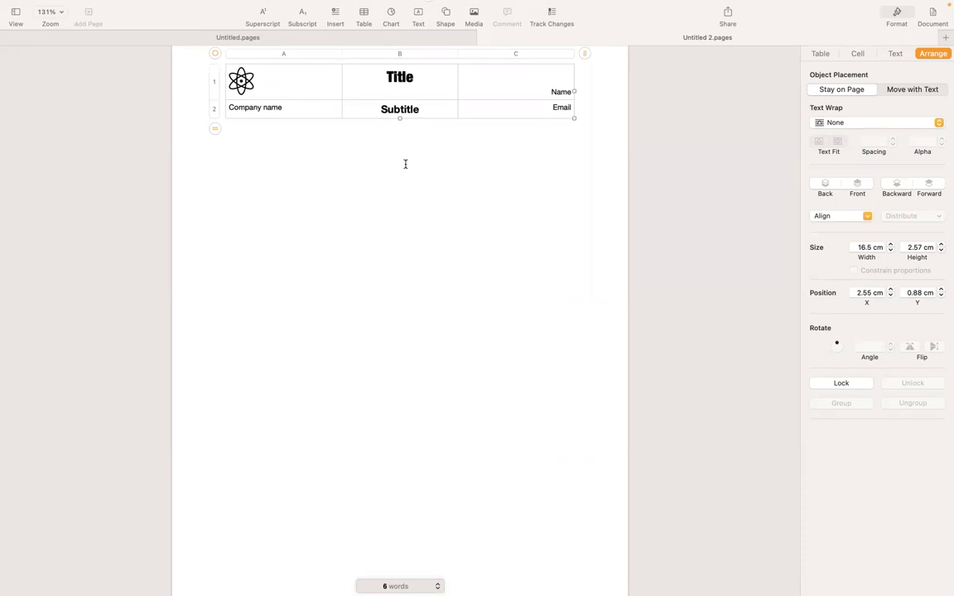
# - Apply Arrange > Section Layouts > Move Object to Section Layout to the header table
pyautogui.click(388, 117)
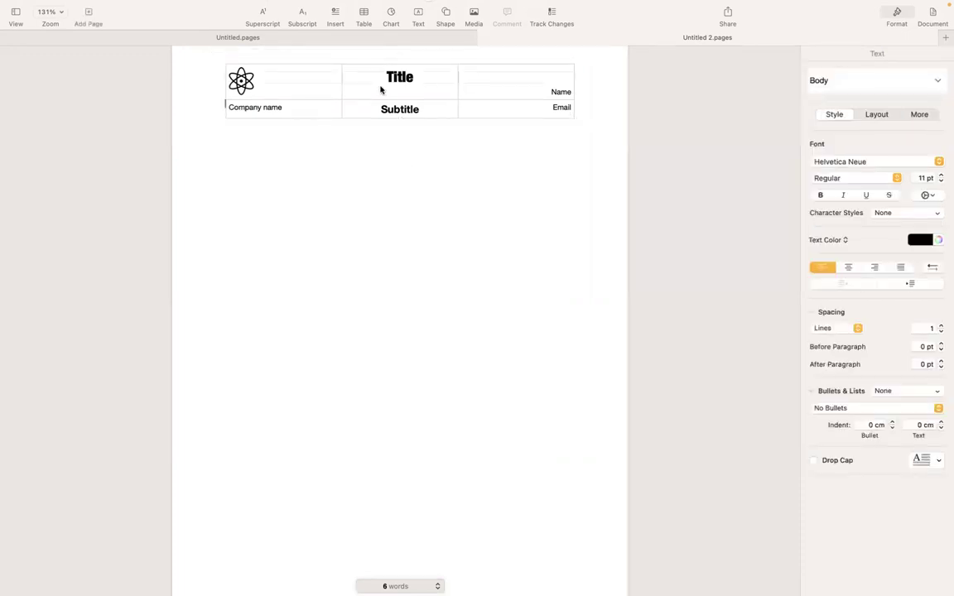
pyautogui.press('Escape')
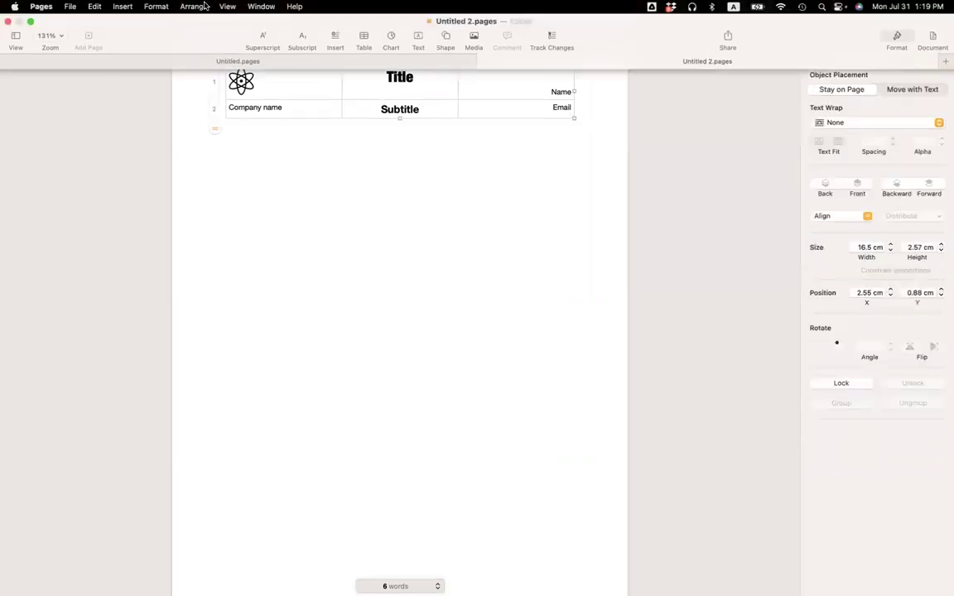
pyautogui.click(193, 7)
pyautogui.moveTo(249, 201)
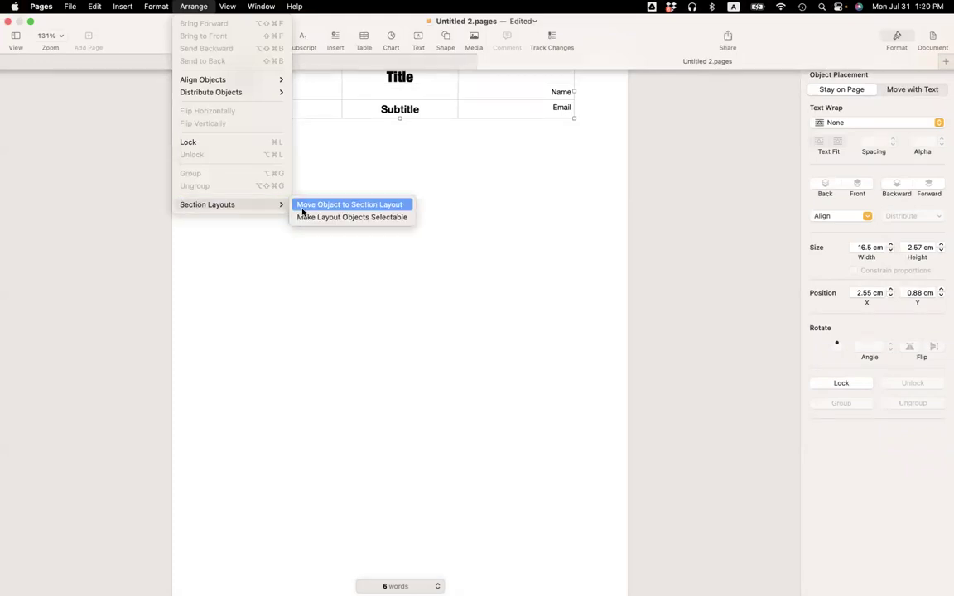
pyautogui.click(428, 280)
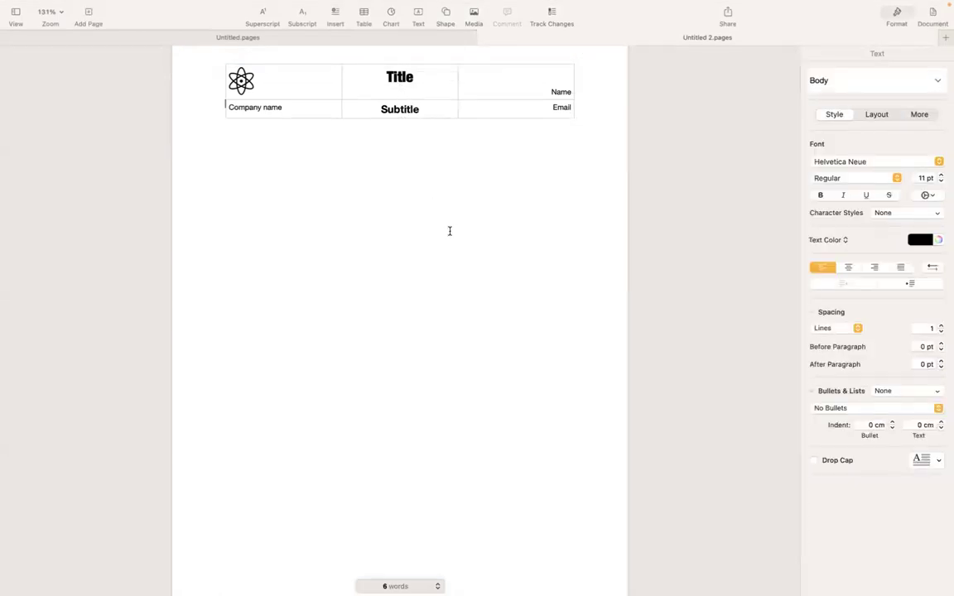
pyautogui.click(193, 7)
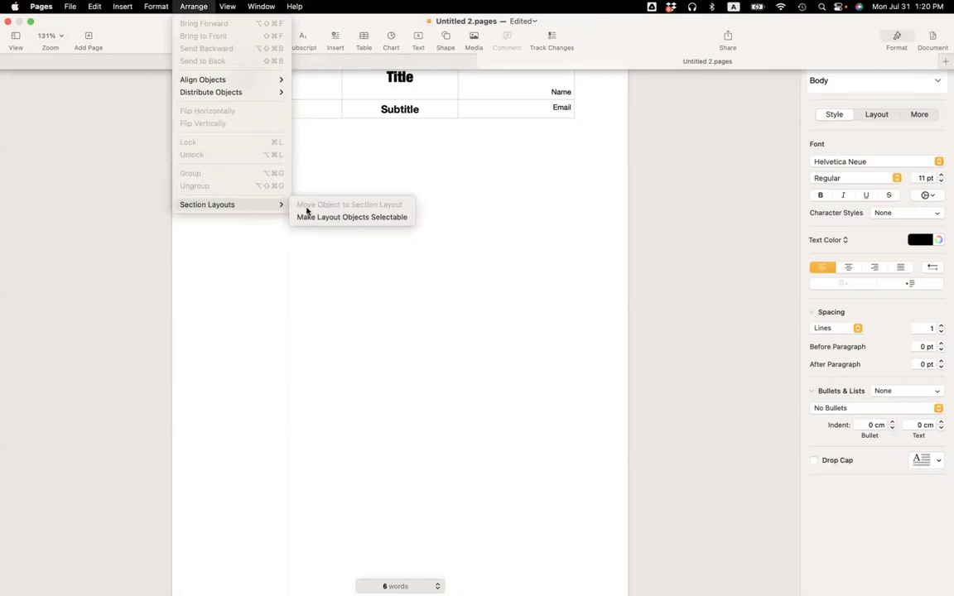
pyautogui.click(373, 218)
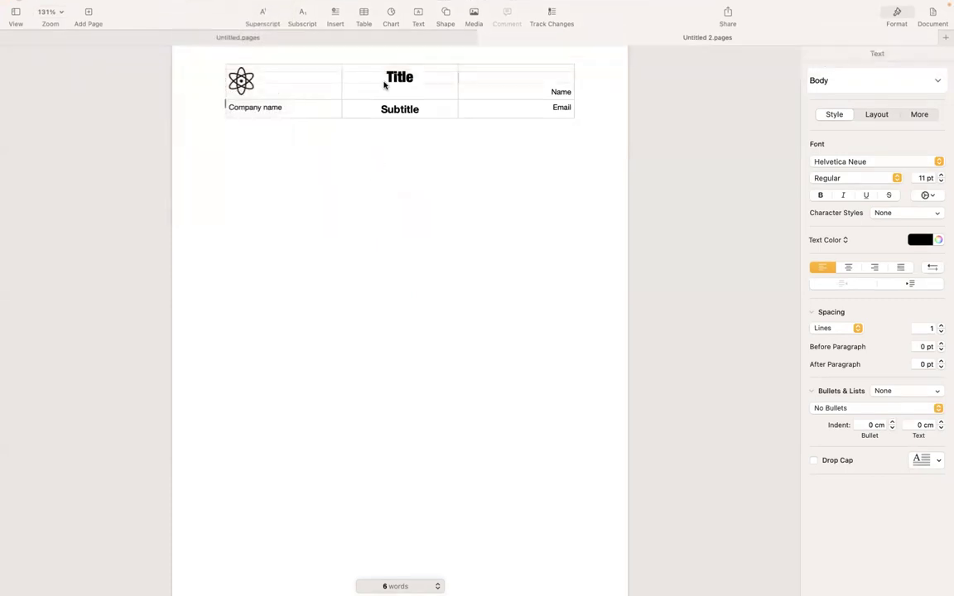
pyautogui.click(383, 85)
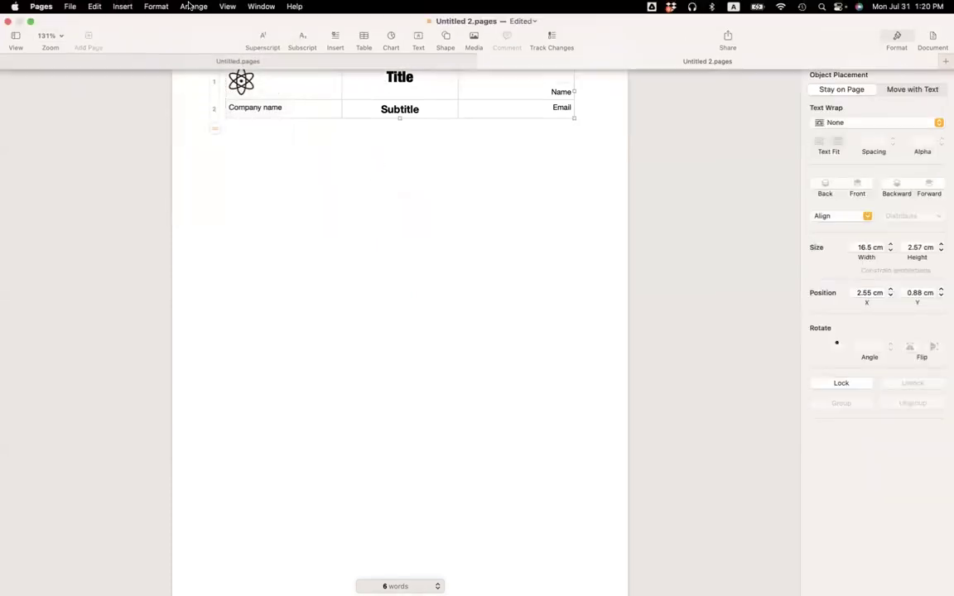
pyautogui.click(187, 8)
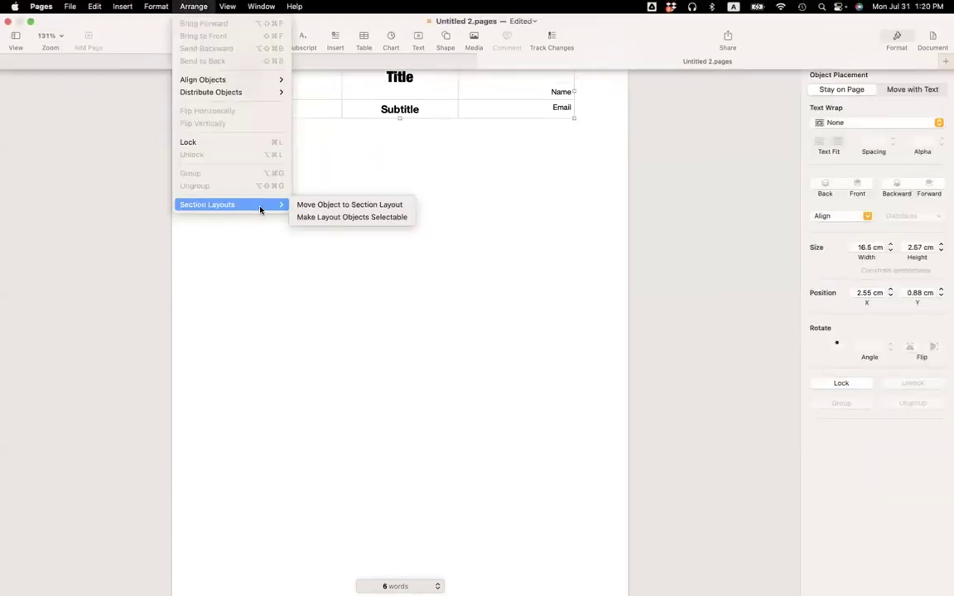
pyautogui.click(311, 206)
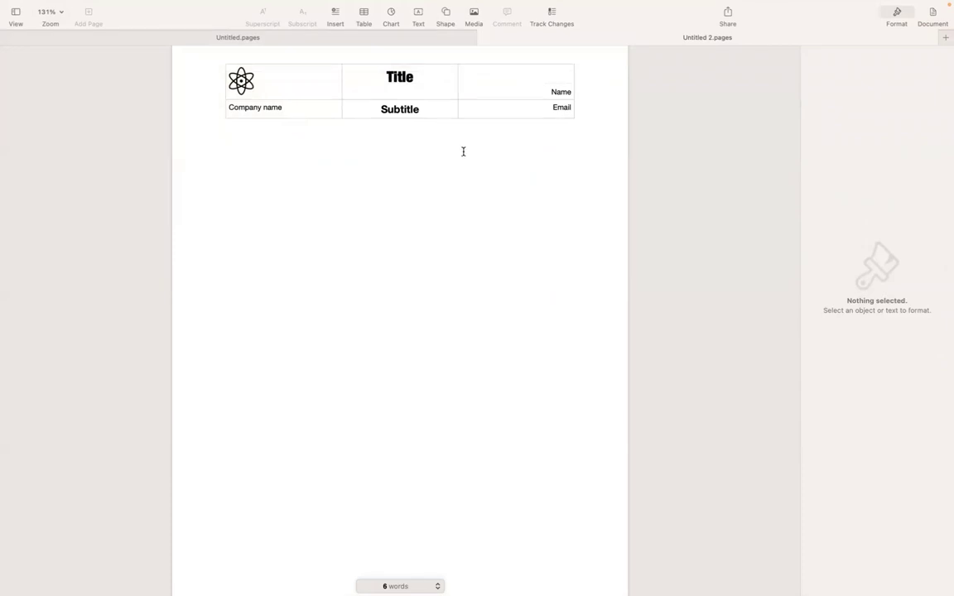
# - Add empty lines to create a second page, then zoom out to confirm the header table repeats there
pyautogui.click(526, 163)
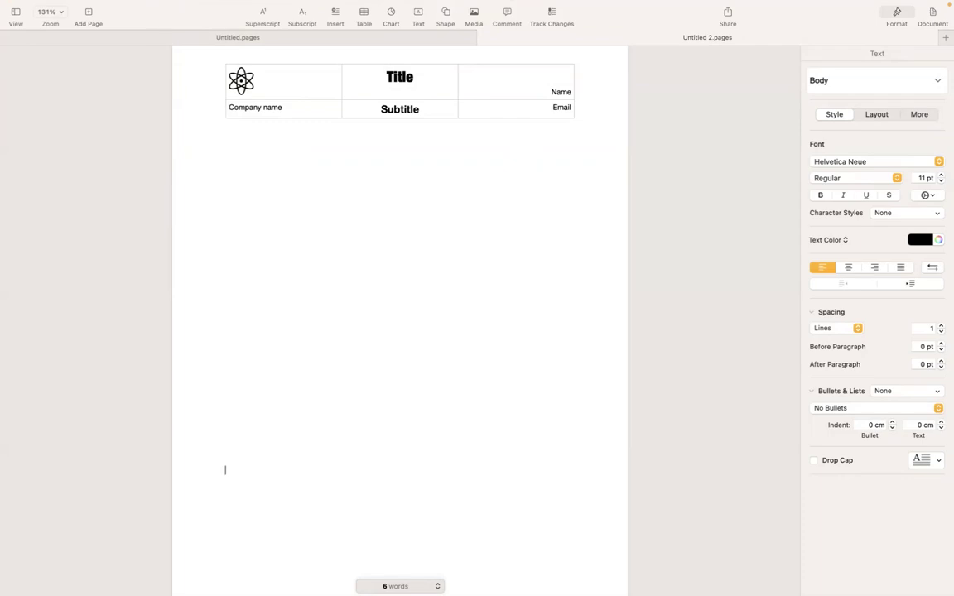
pyautogui.press('Return')
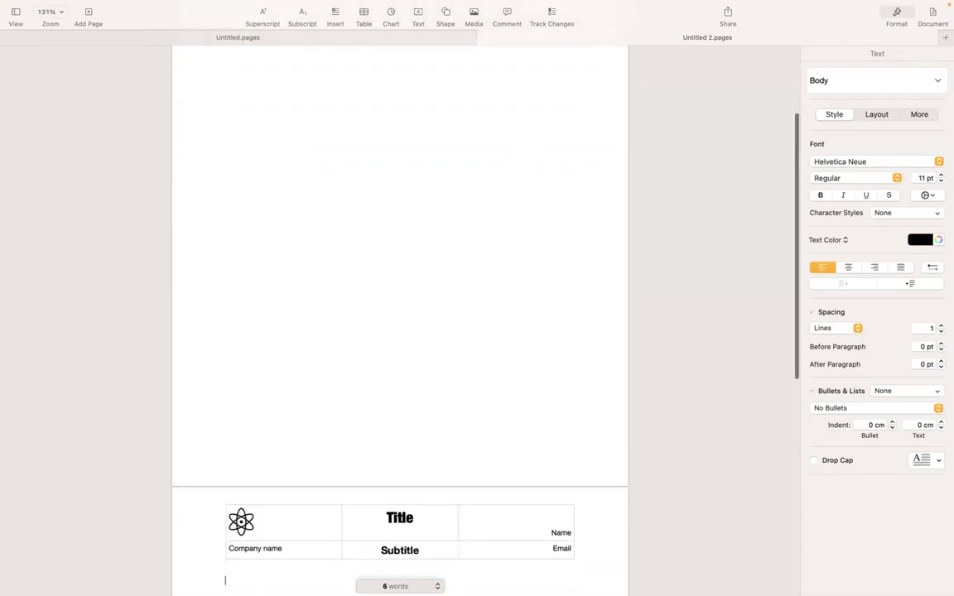
pyautogui.press('super+minus')
pyautogui.scroll(-5, 462, 153)
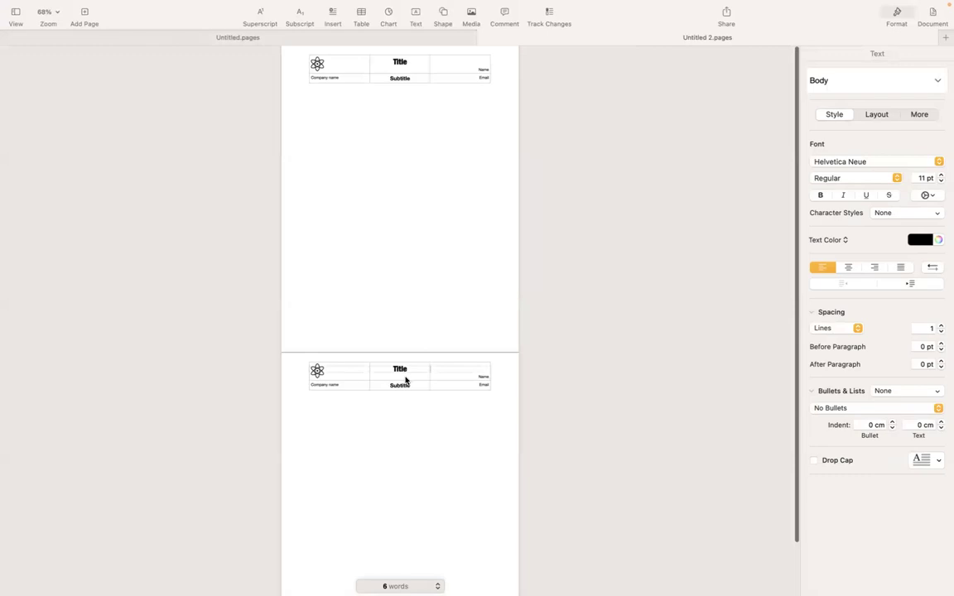
pyautogui.scroll(-2, 439, 288)
pyautogui.scroll(2, 439, 288)
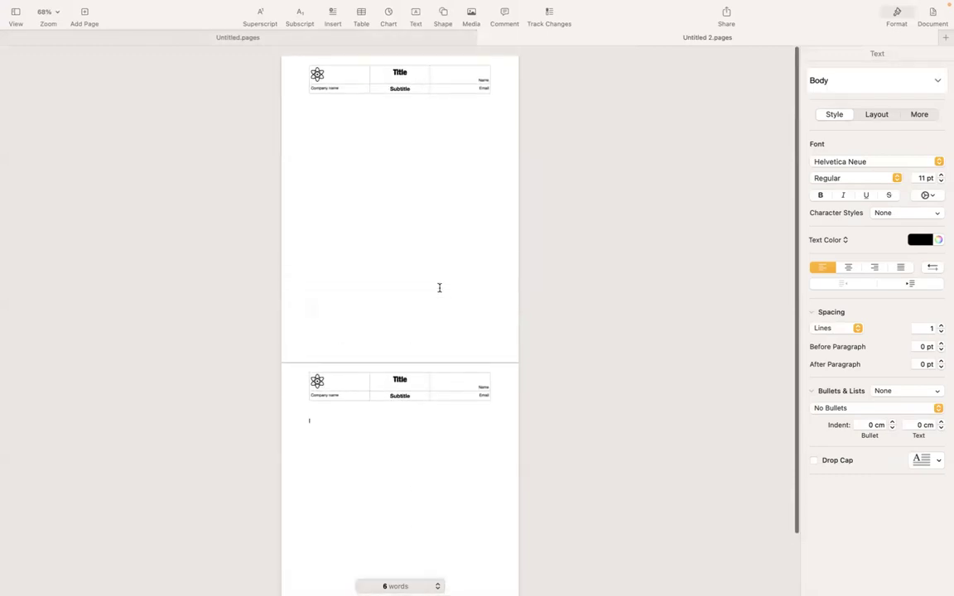
pyautogui.scroll(5, 430, 79)
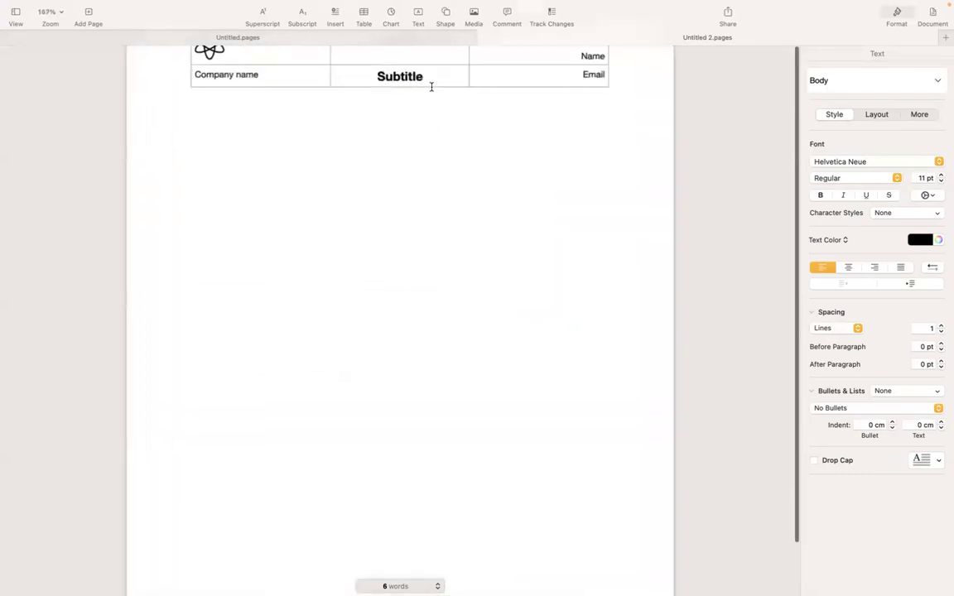
pyautogui.scroll(-1, 427, 79)
pyautogui.scroll(2, 430, 124)
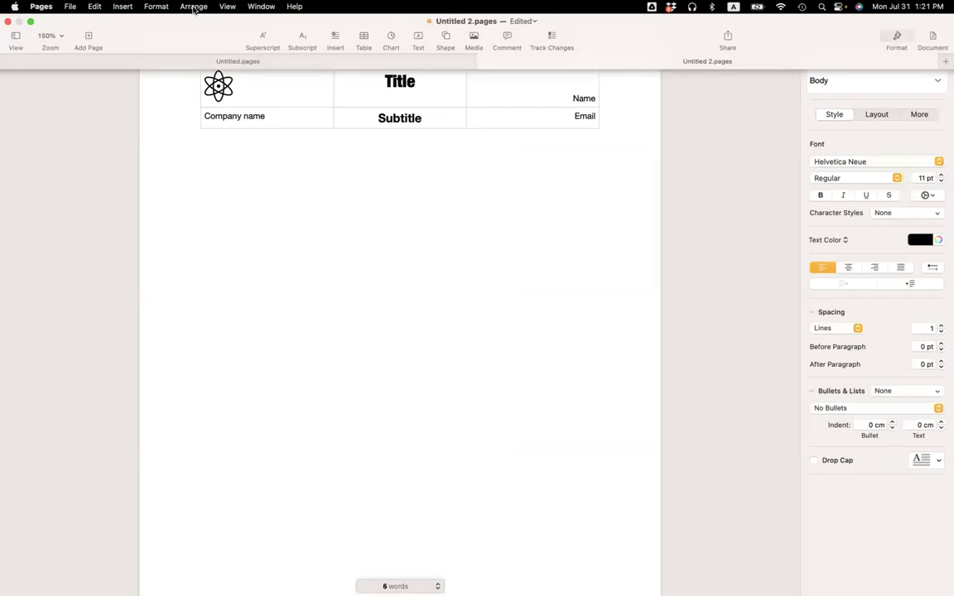
# - Make section layout objects selectable via Arrange > Section Layouts
pyautogui.click(193, 6)
pyautogui.moveTo(257, 207)
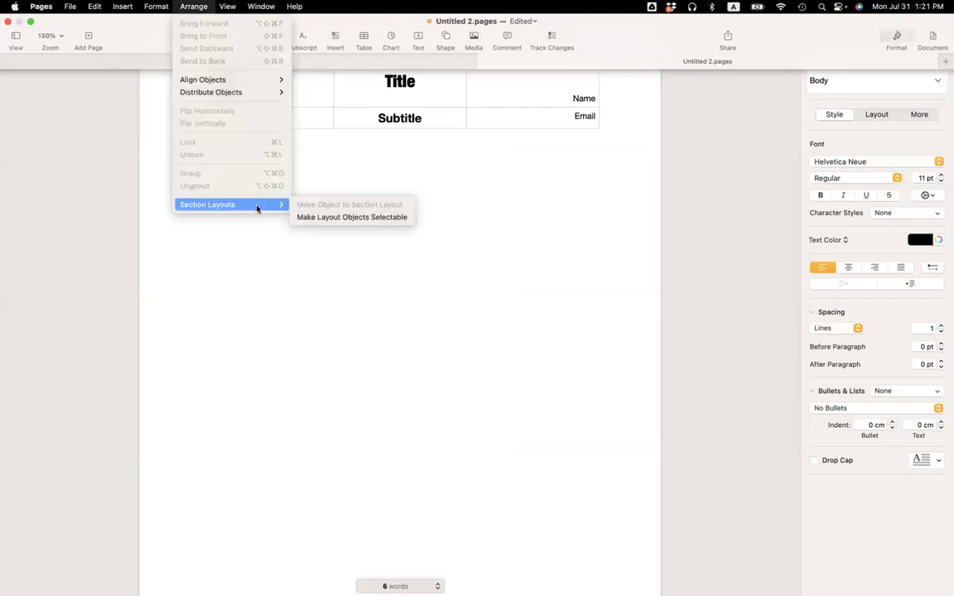
pyautogui.click(348, 218)
# - Select the header table and show its Table formatting options
pyautogui.click(388, 119)
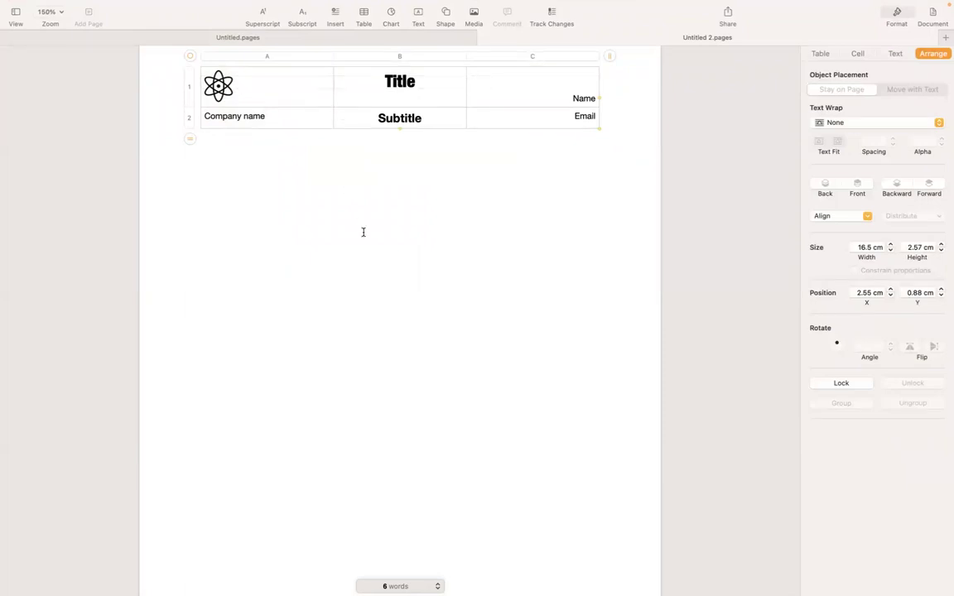
pyautogui.click(328, 176)
pyautogui.click(367, 108)
pyautogui.click(820, 54)
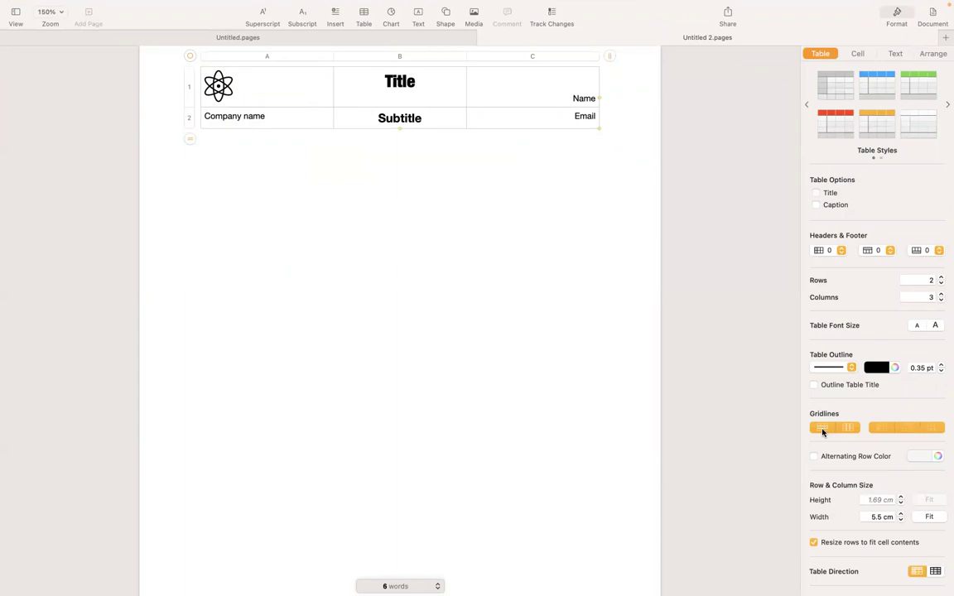
# - Remove the table's horizontal and vertical inner gridlines, then make section layout objects non-selectable again
pyautogui.click(822, 429)
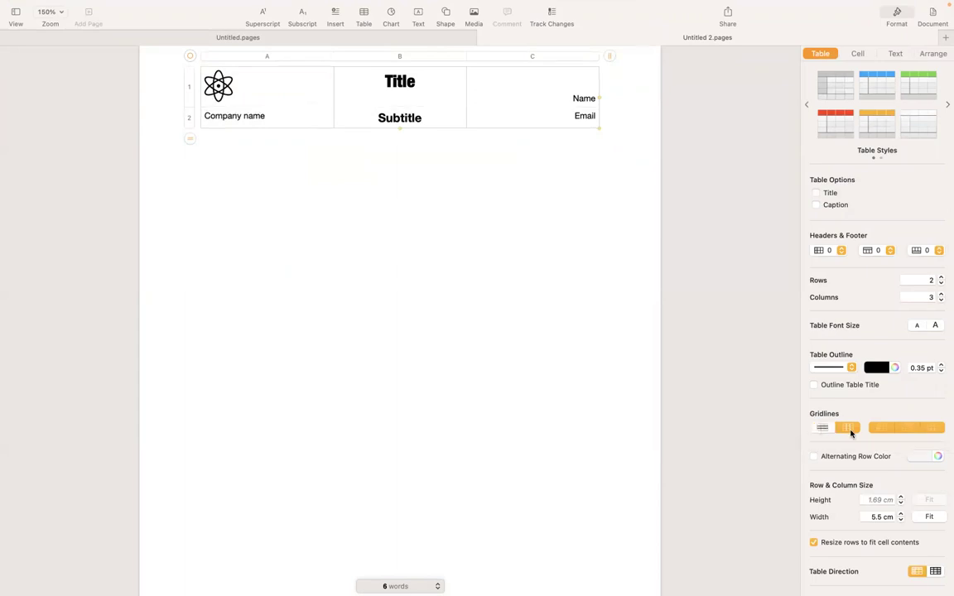
pyautogui.click(849, 428)
pyautogui.click(194, 5)
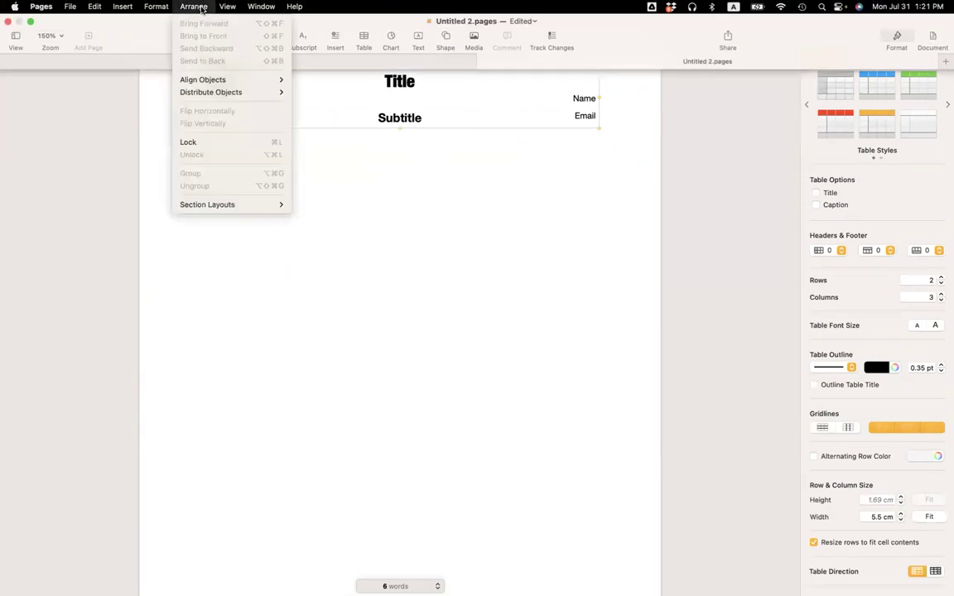
pyautogui.moveTo(239, 205)
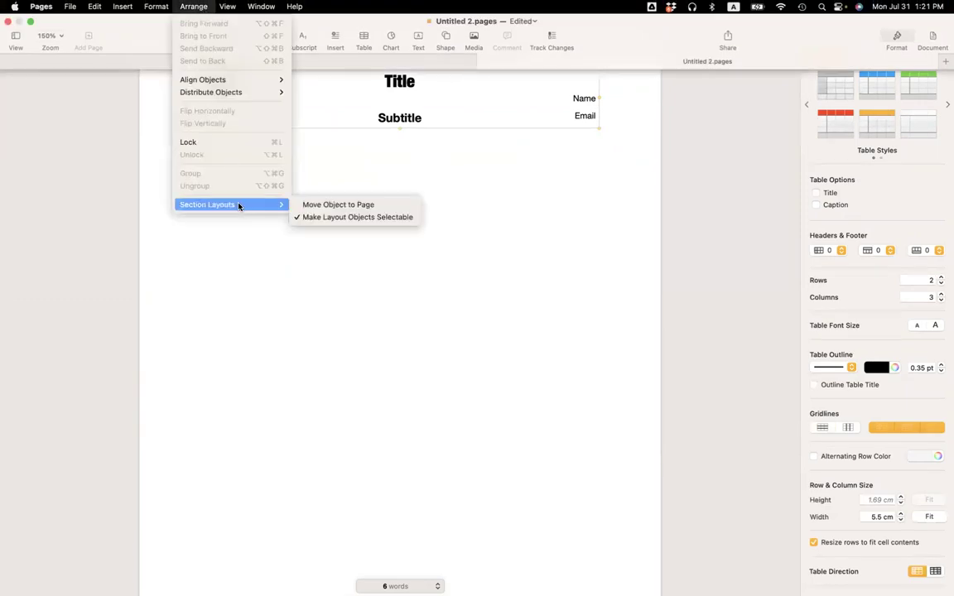
pyautogui.click(325, 218)
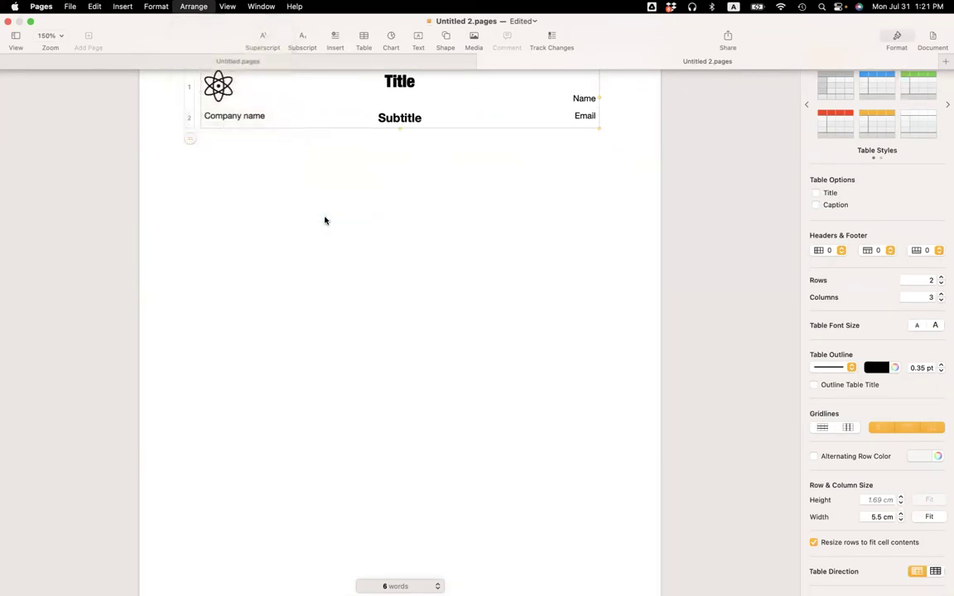
pyautogui.scroll(-10, 396, 251)
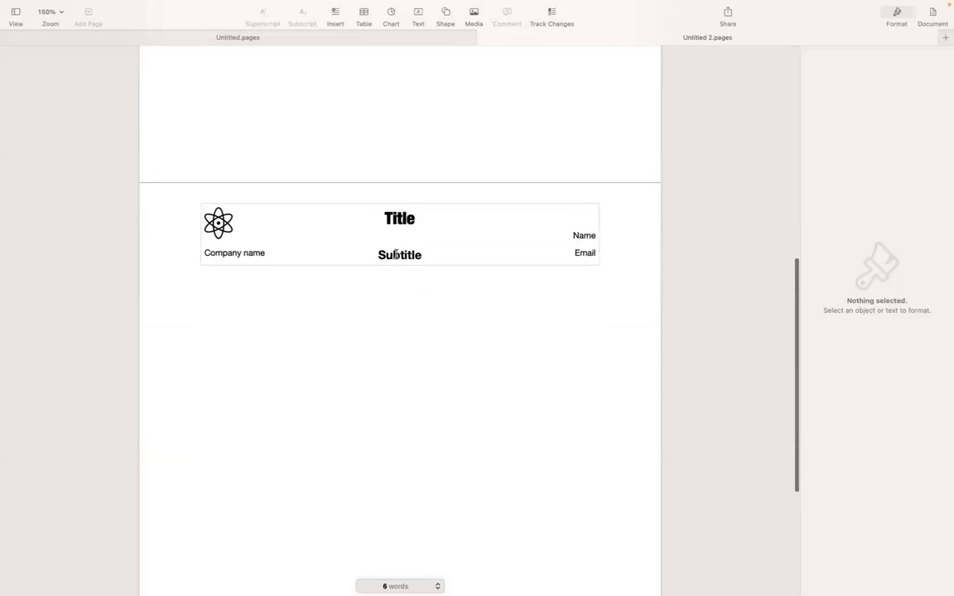
pyautogui.scroll(-5, 396, 254)
pyautogui.click(397, 116)
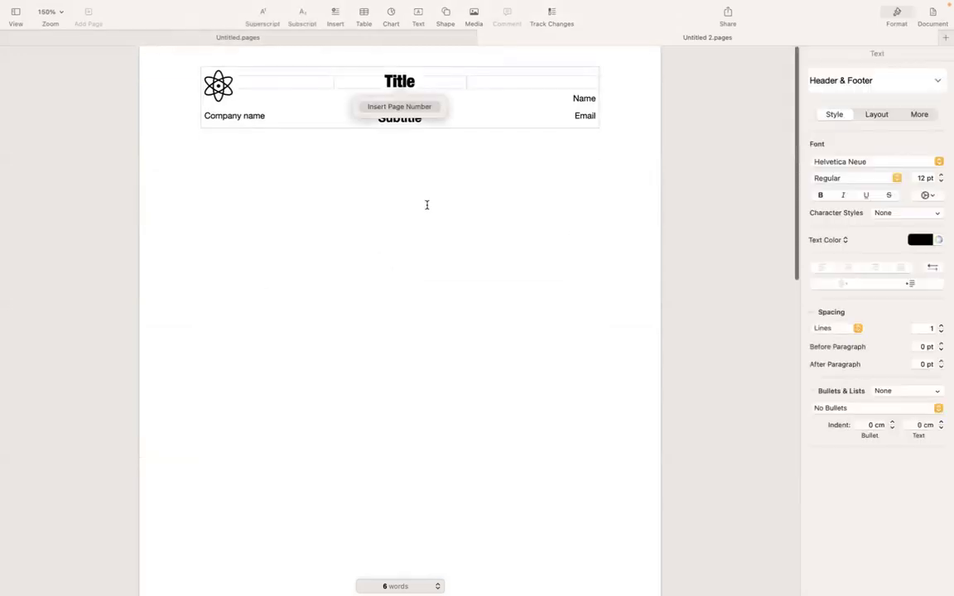
pyautogui.click(551, 156)
pyautogui.scroll(3, 591, 157)
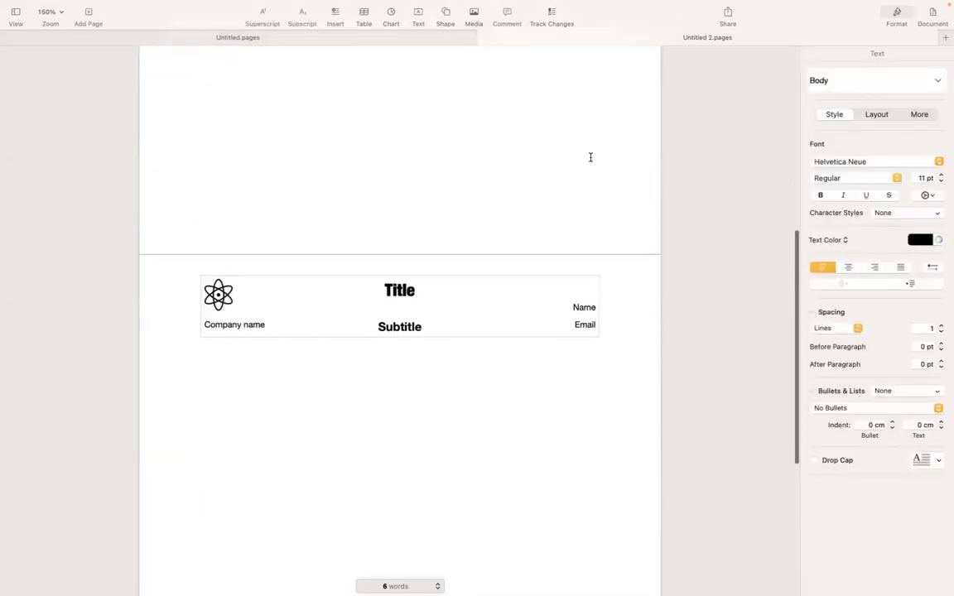
pyautogui.scroll(5, 591, 157)
pyautogui.scroll(-10, 591, 157)
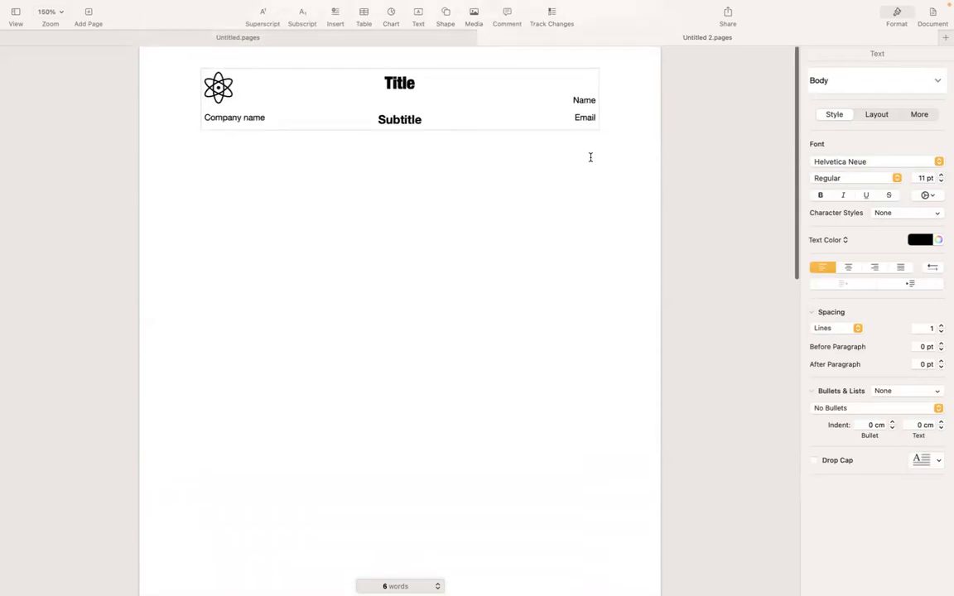
pyautogui.scroll(-3, 590, 157)
pyautogui.scroll(1, 591, 164)
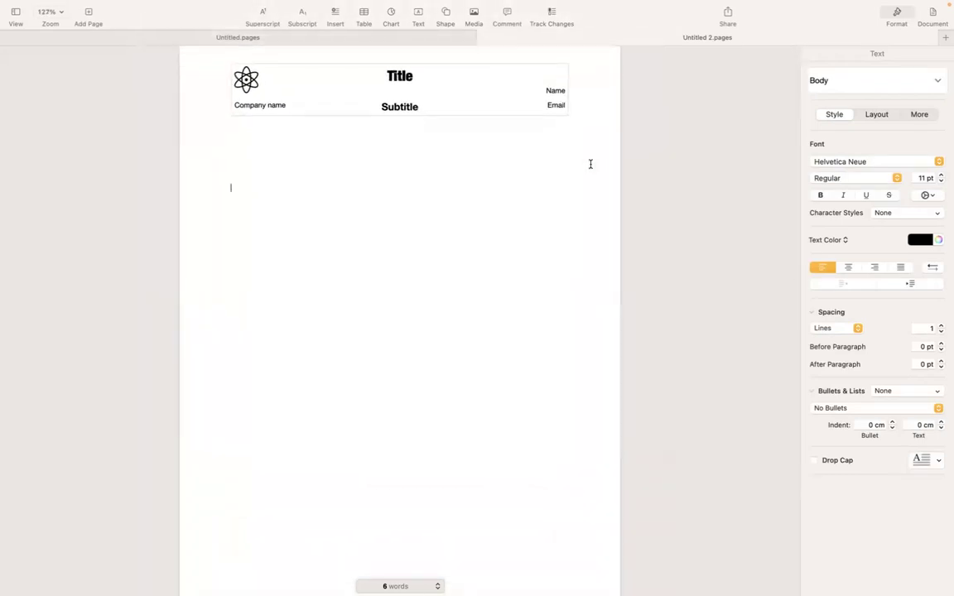